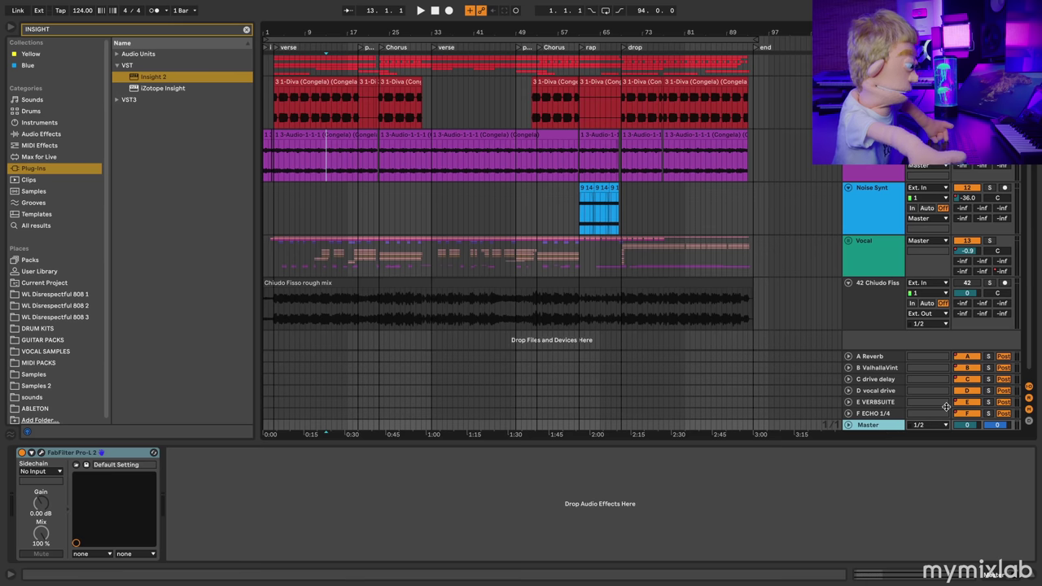
Open FabFilter Pro-L 2 on the Master and play the song from bar 13 and from the chorus to check its limiting.
click(42, 453)
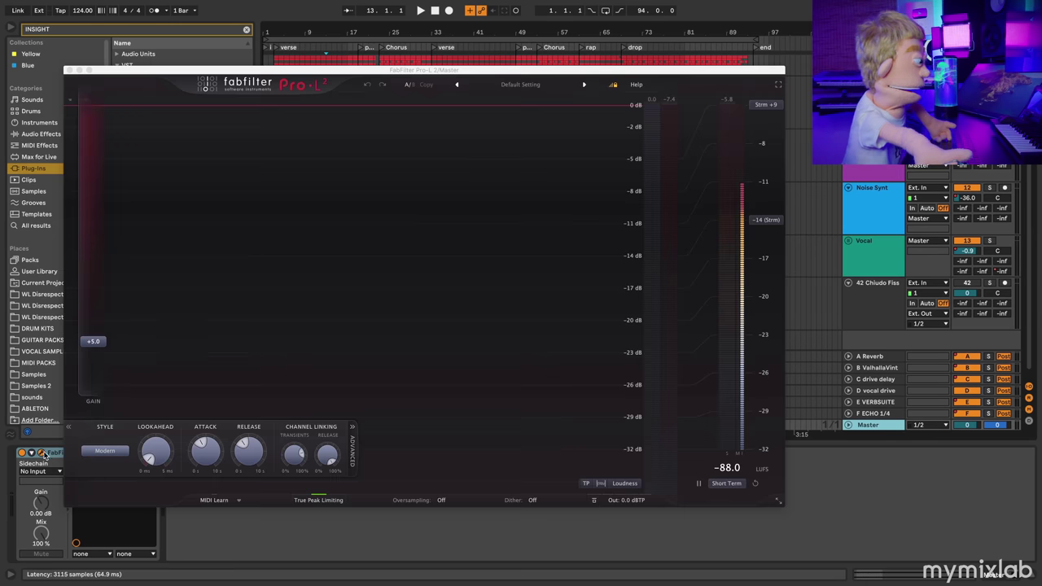
drag(303, 75, 297, 122)
key(space)
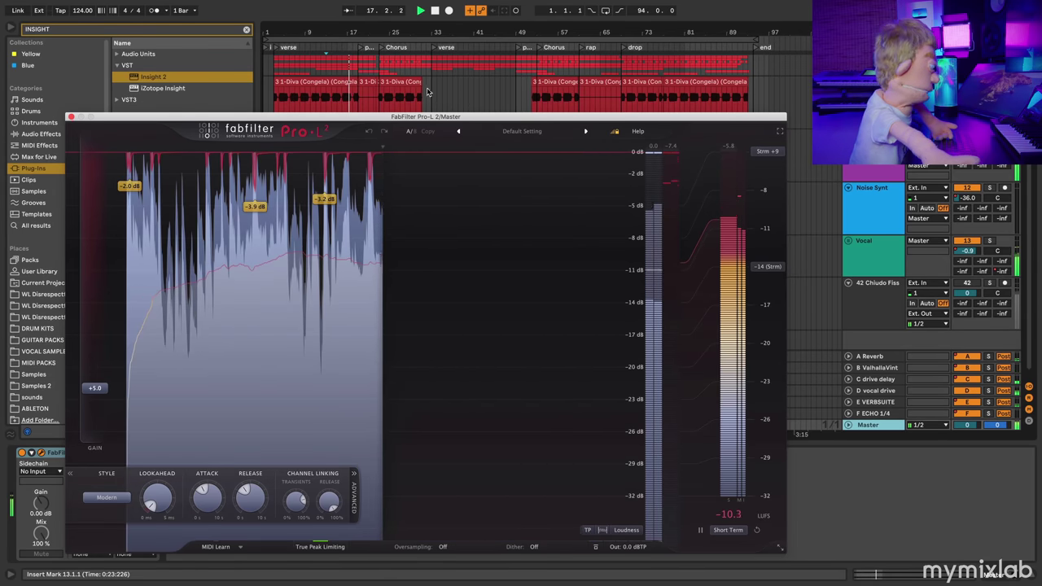
click(377, 89)
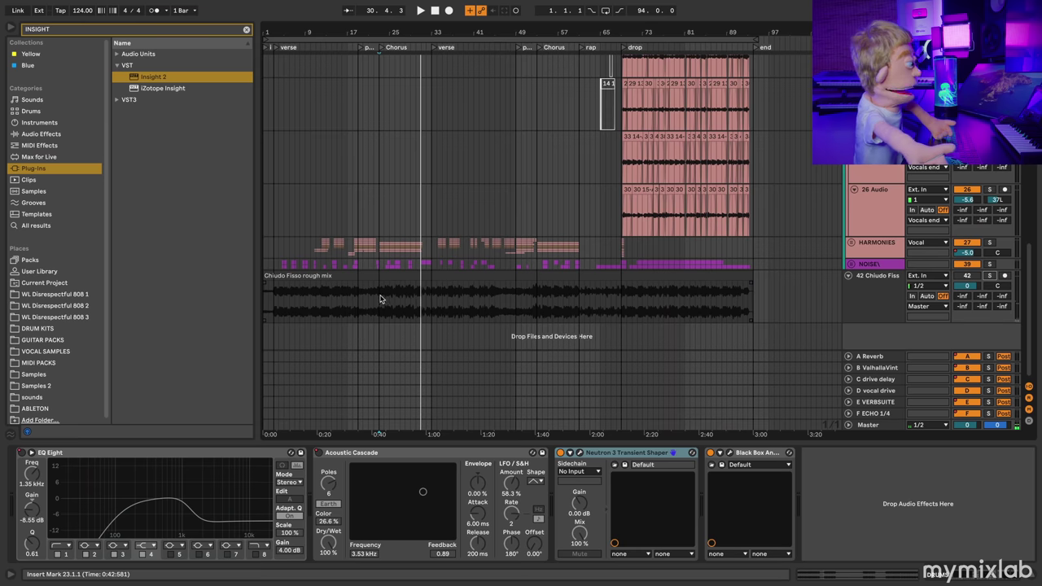
Examine the effect chains of the Chiudo Fisso rough mix track and the Master, and cue the start of the chorus.
click(373, 296)
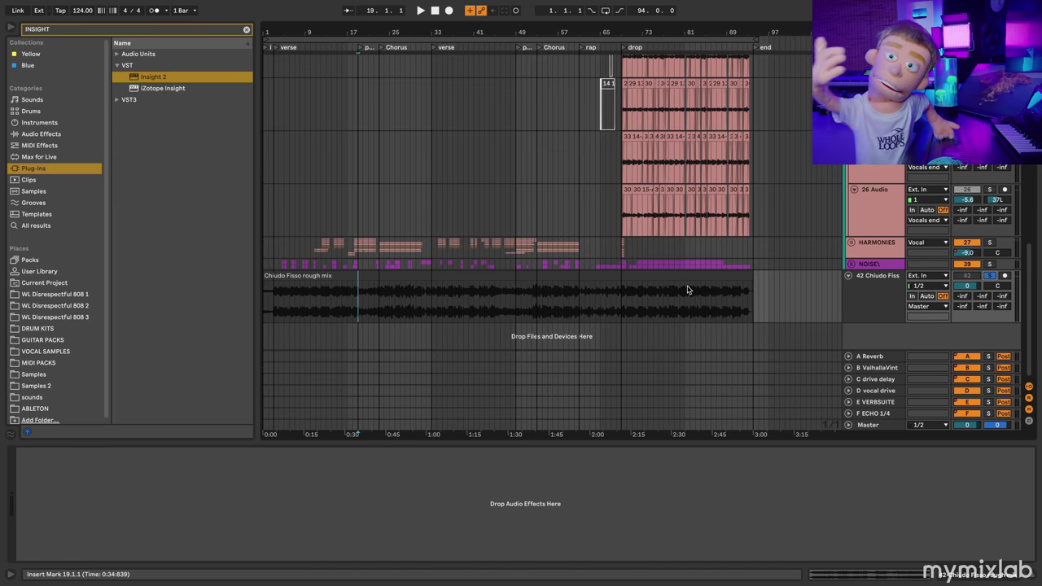
click(894, 283)
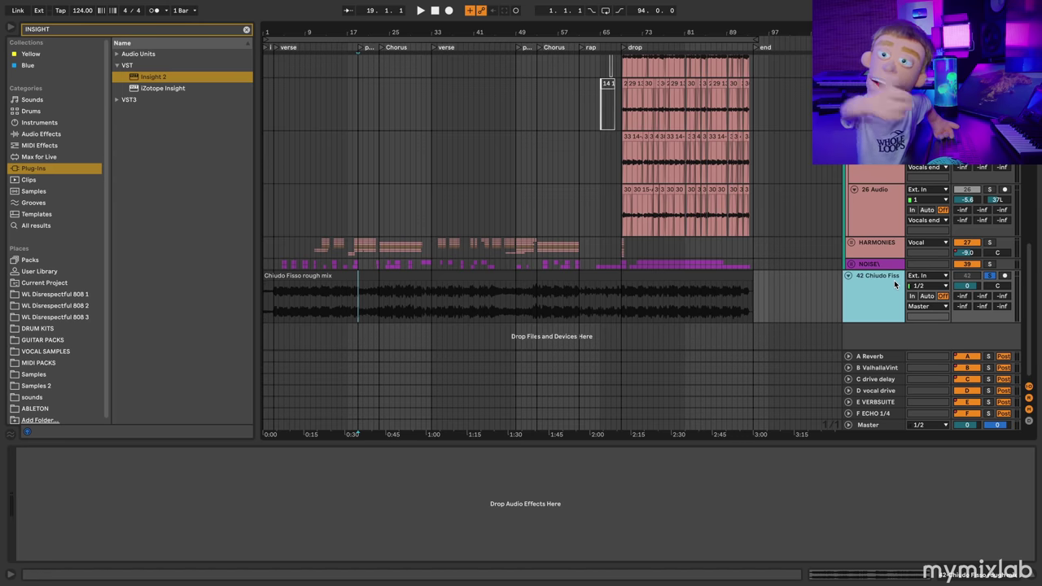
click(868, 425)
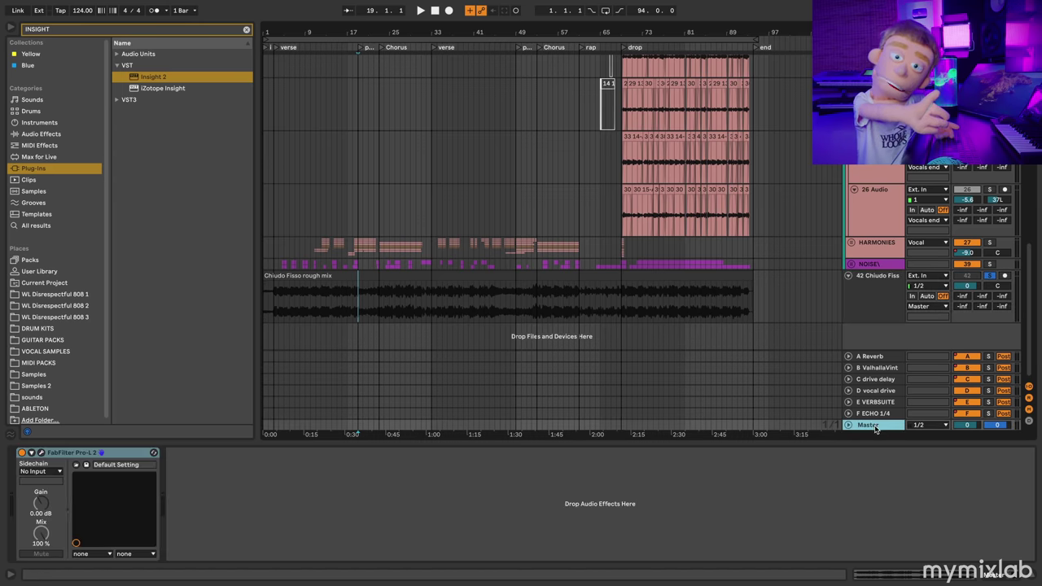
click(384, 300)
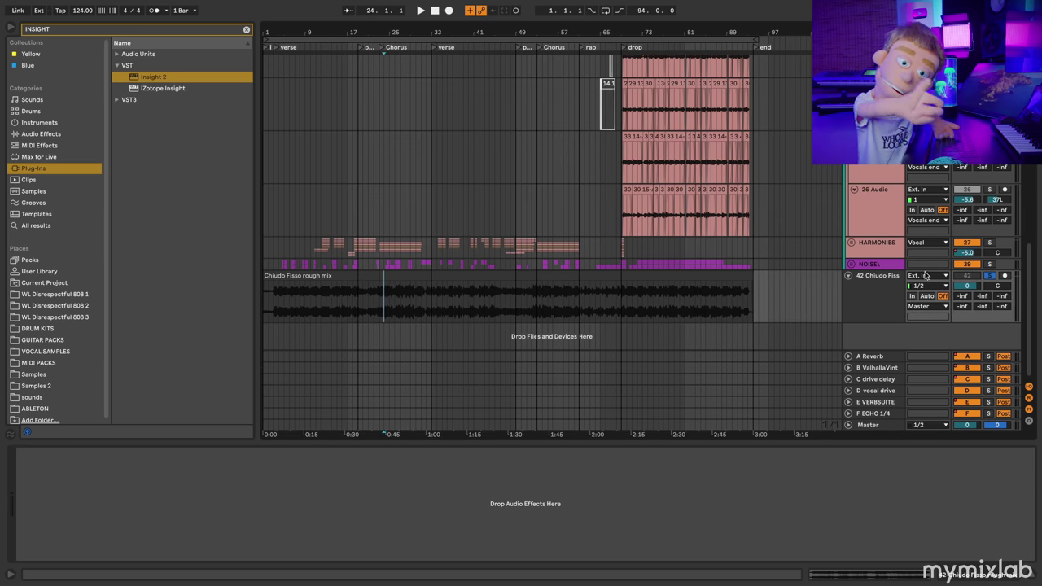
click(890, 292)
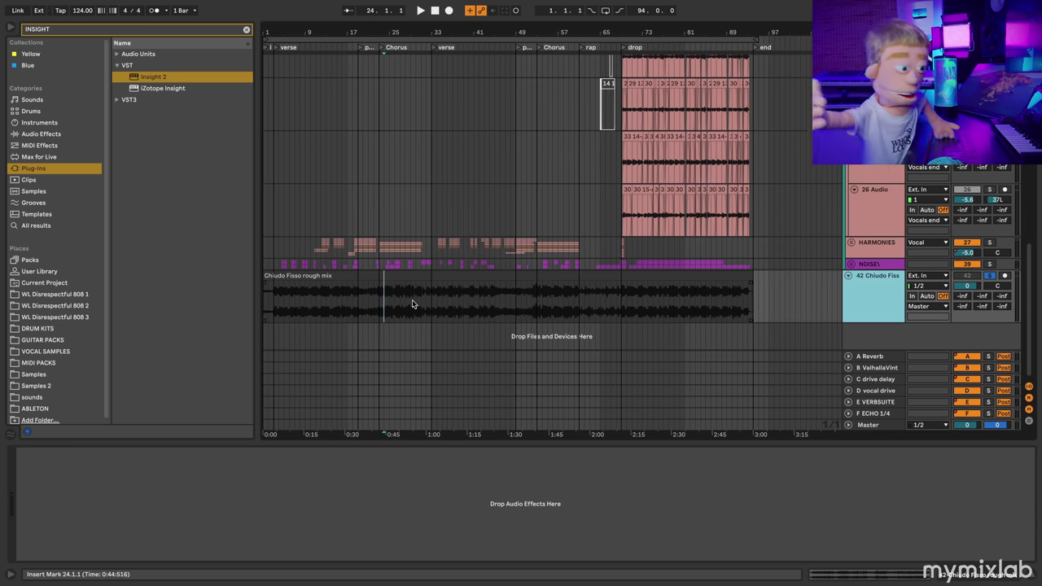
click(379, 301)
click(890, 435)
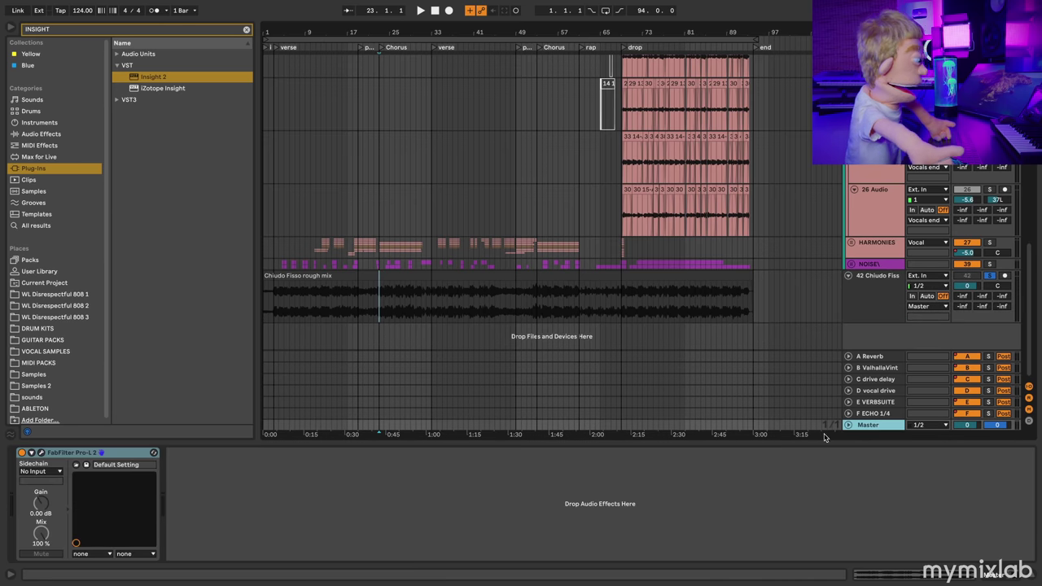
Play the soloed rough mix from the pre-chorus, and unsolo it to compare it with the final mix in the chorus.
click(354, 295)
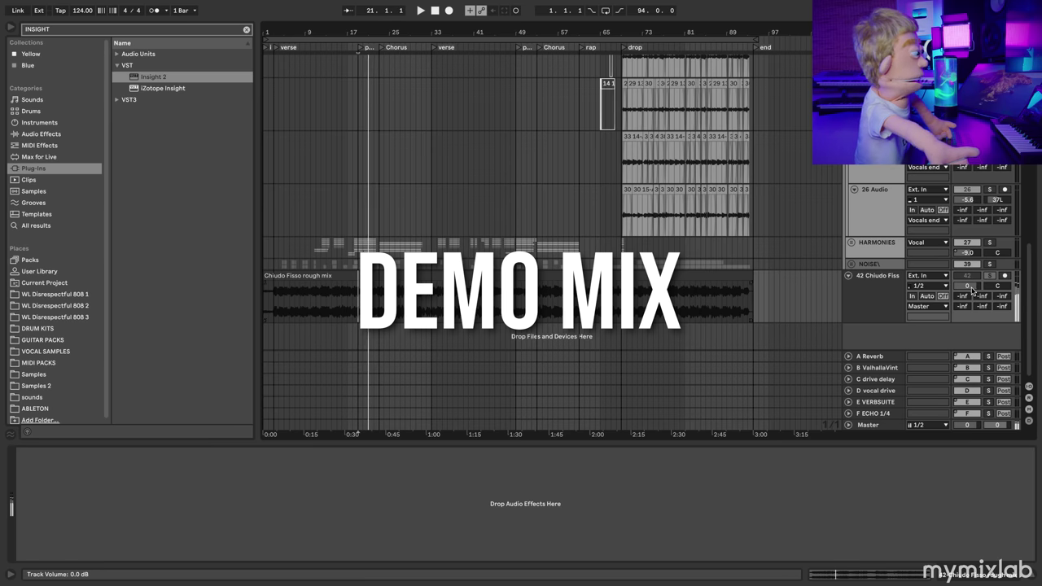
click(884, 304)
click(989, 277)
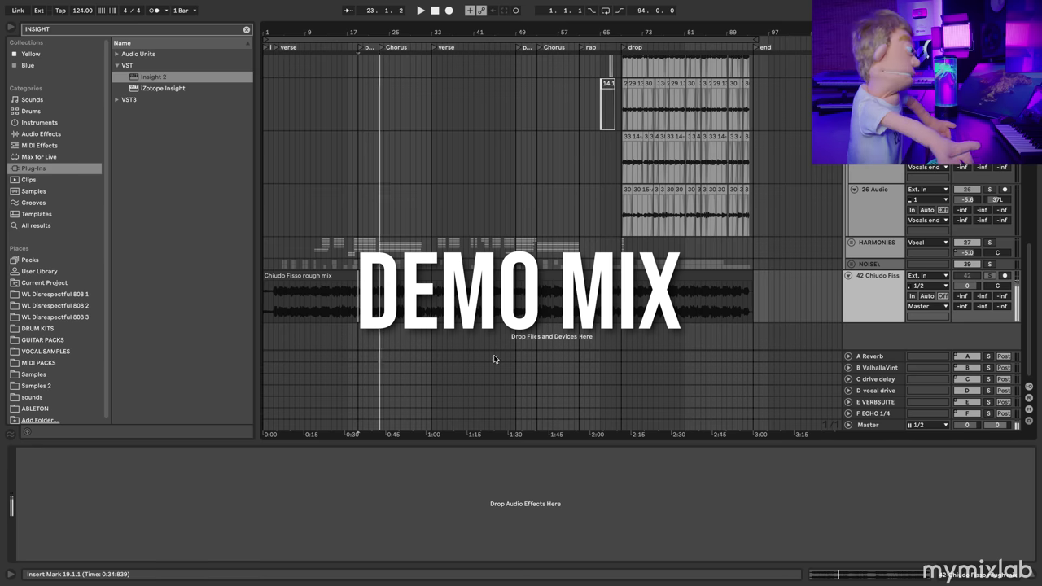
click(379, 295)
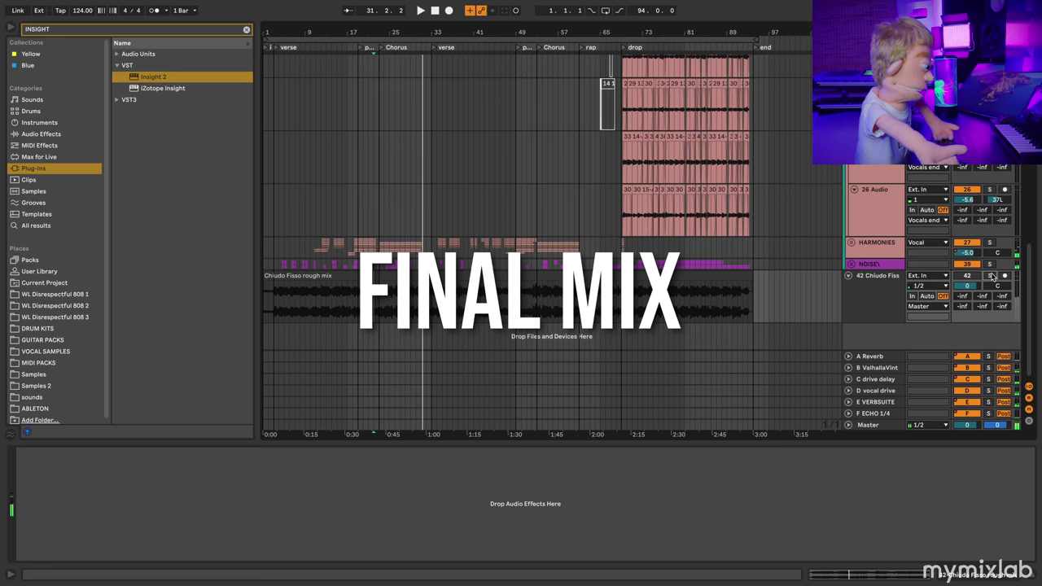
Reopen the Pro-L 2 limiter on the Master and play the looped chorus to watch its gain reduction.
click(895, 426)
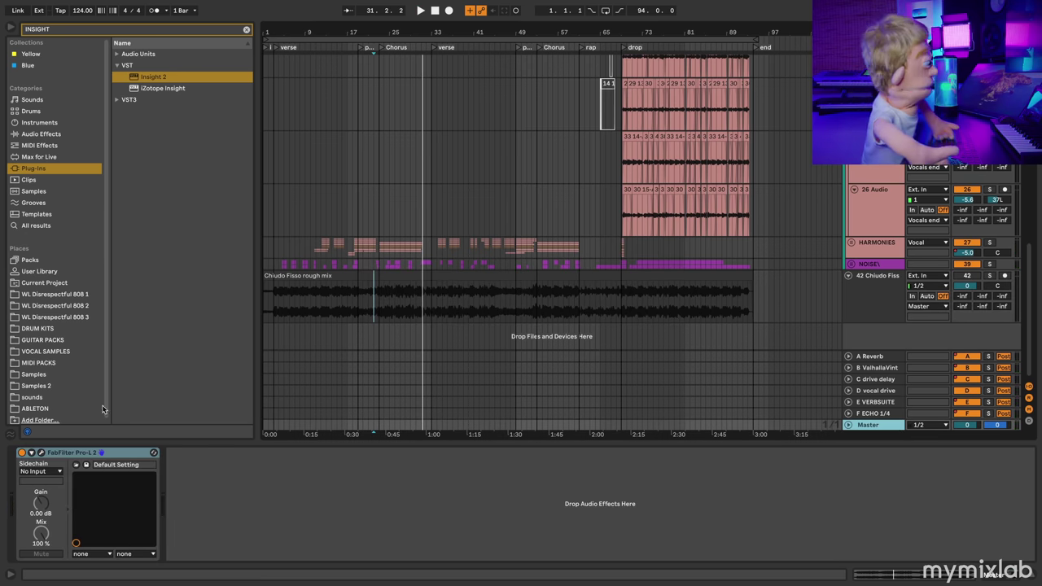
click(40, 452)
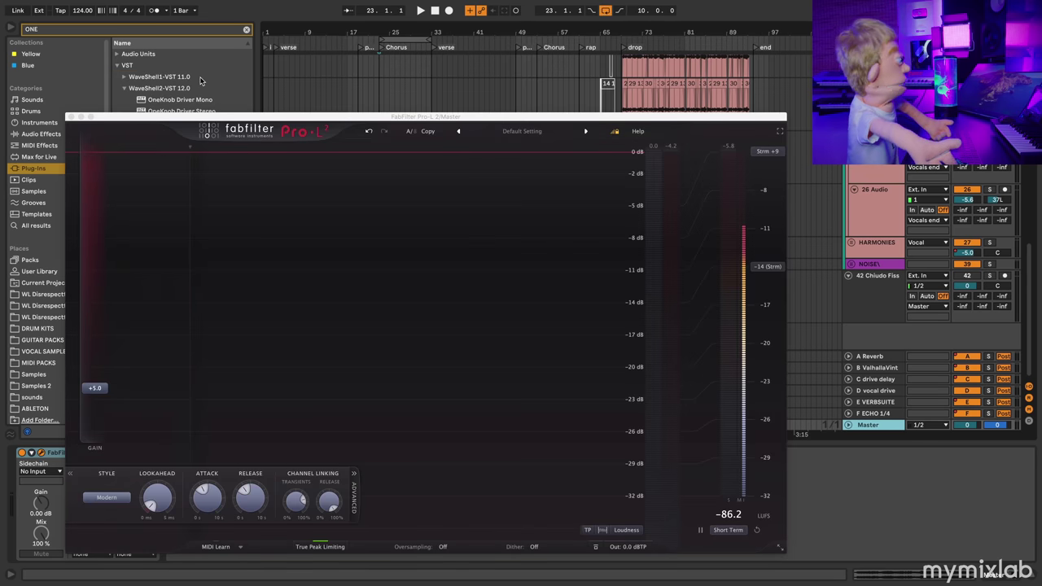
drag(180, 117, 212, 72)
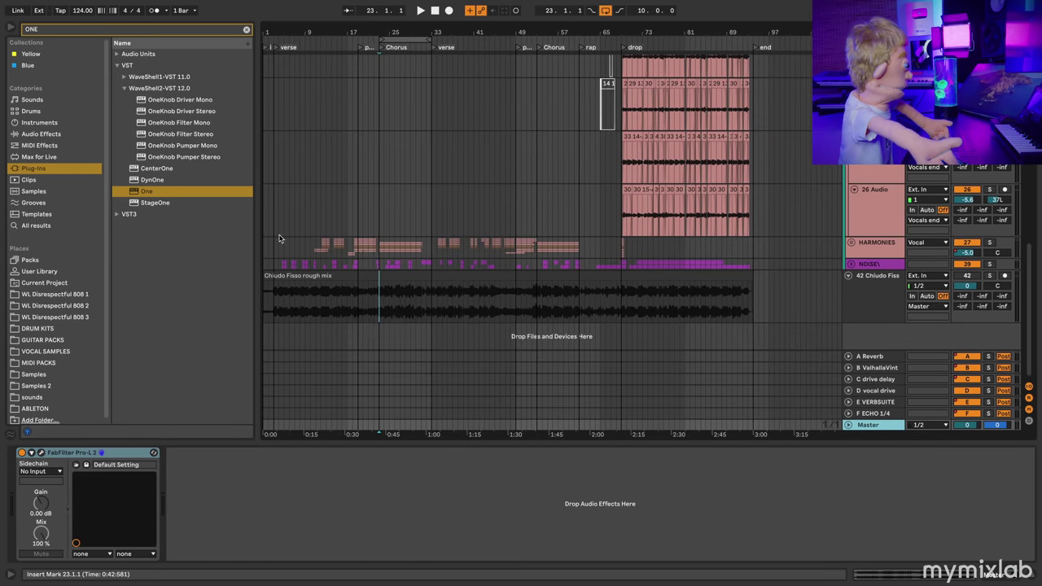
click(43, 452)
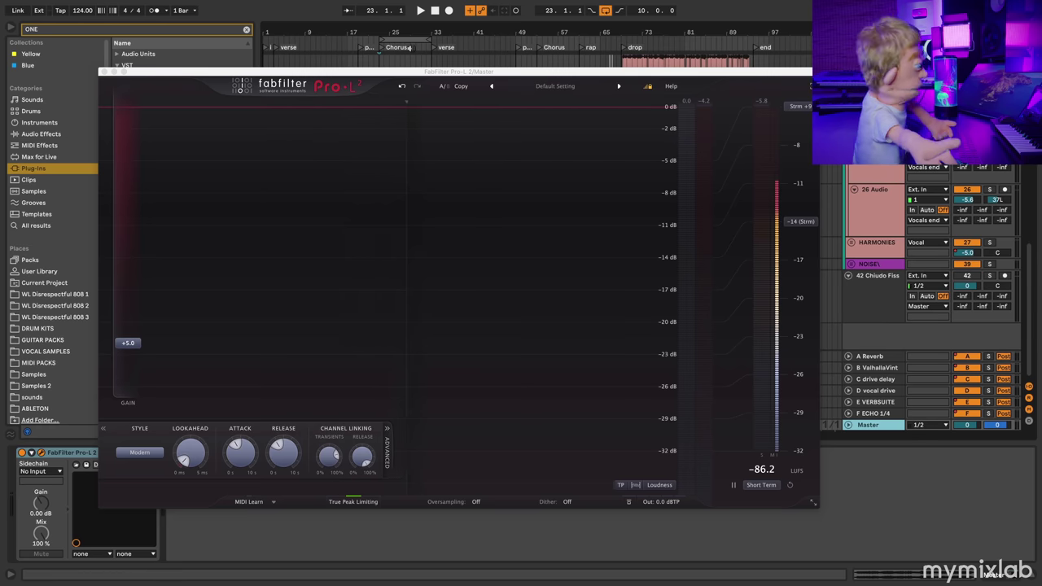
key(space)
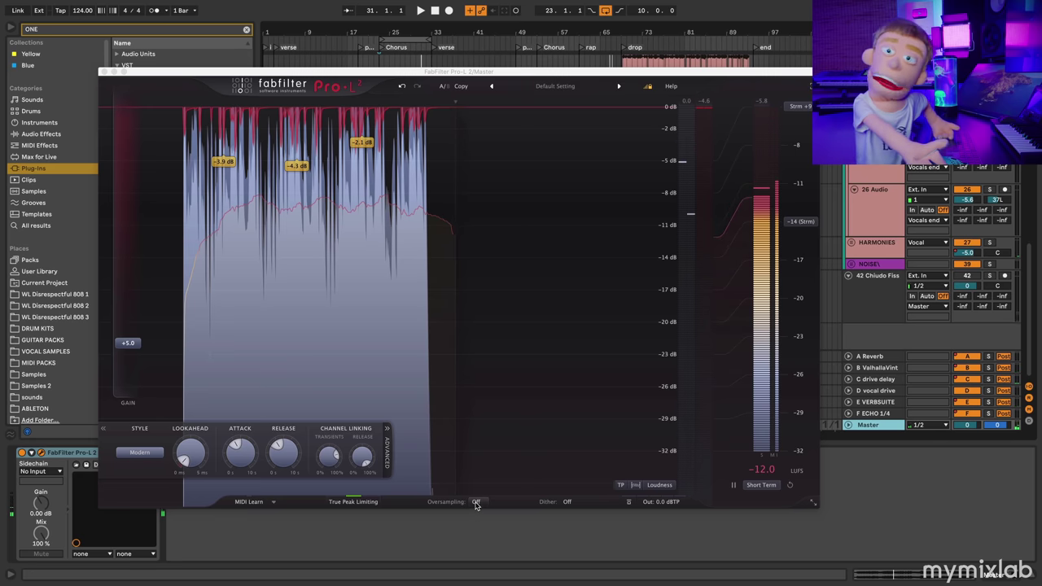
Set the Pro-L 2 oversampling to 4x and play the chorus to hear it.
click(475, 502)
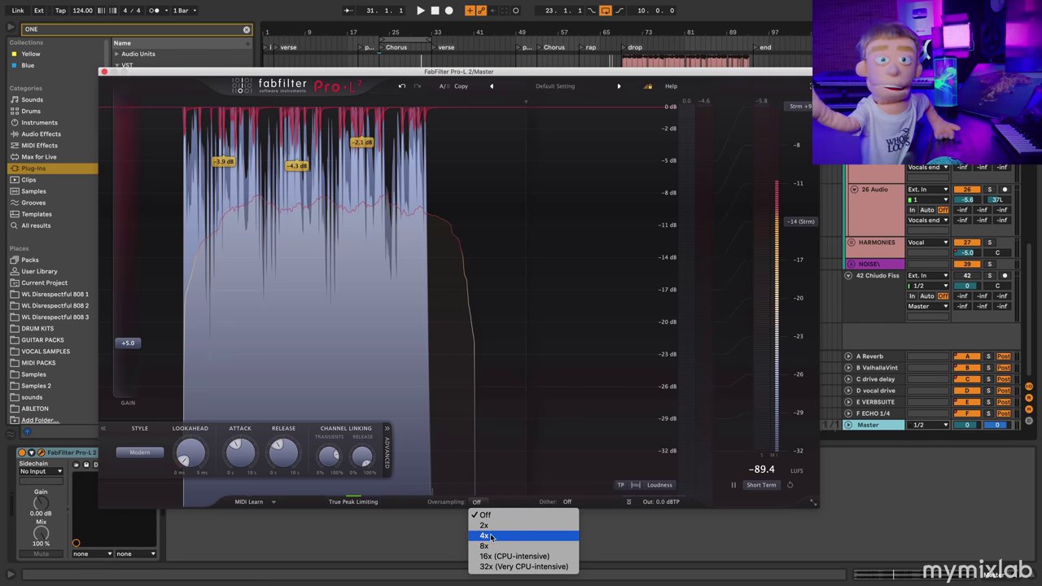
click(491, 536)
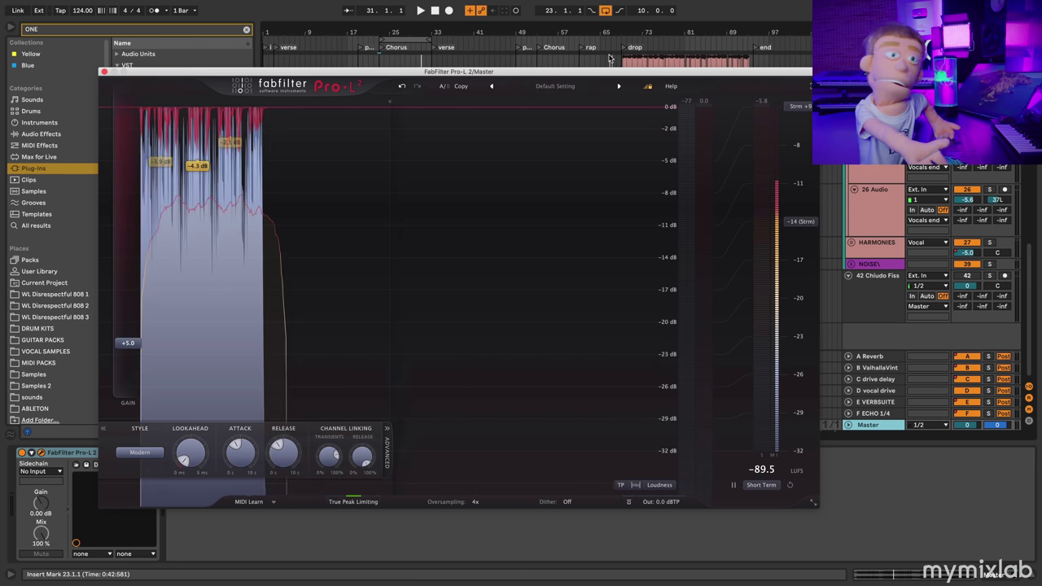
key(space)
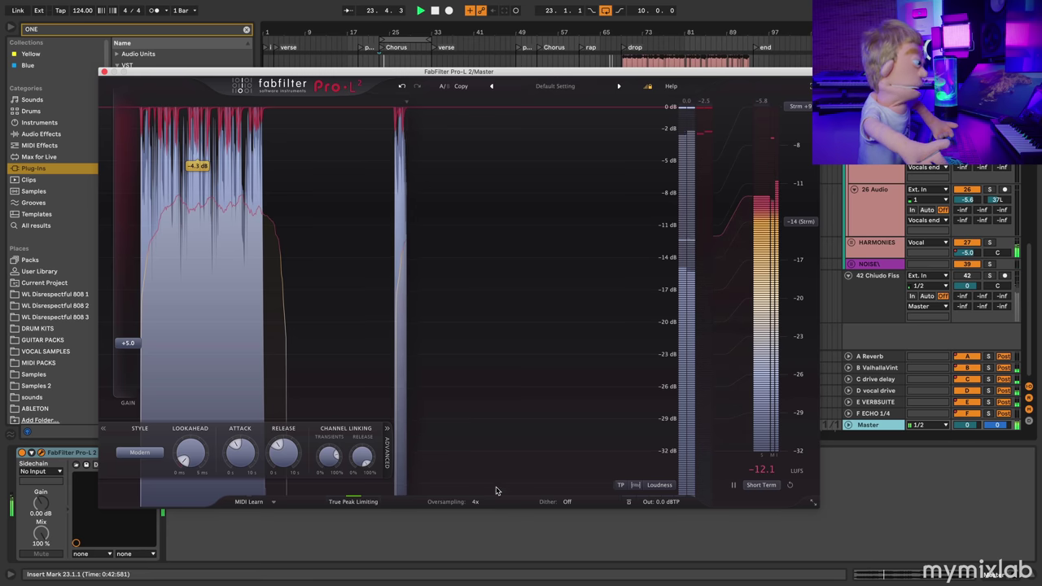
Switch the limiter's oversampling off and back to 4x during playback to compare the sound.
click(476, 503)
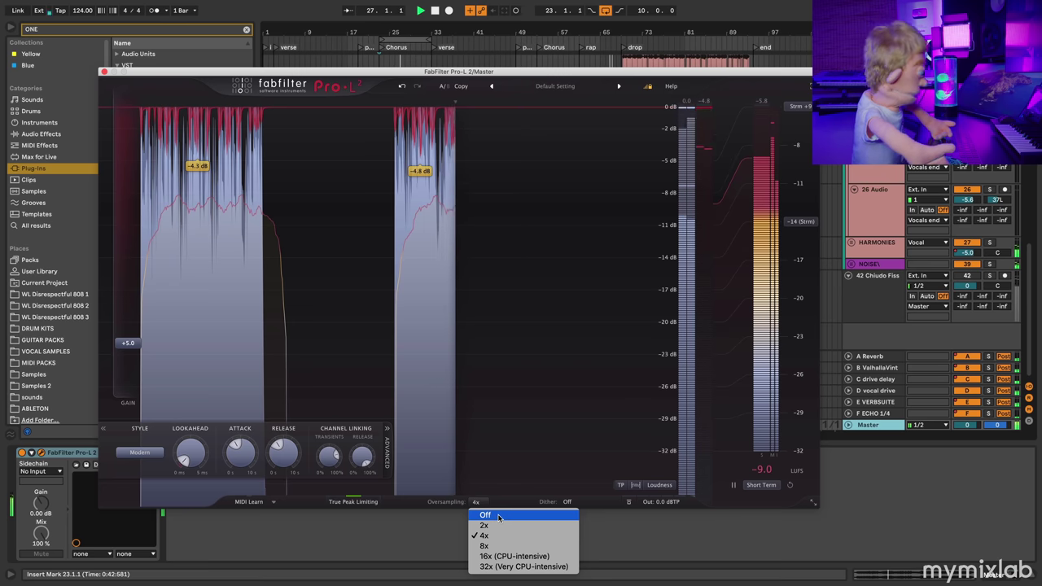
click(498, 516)
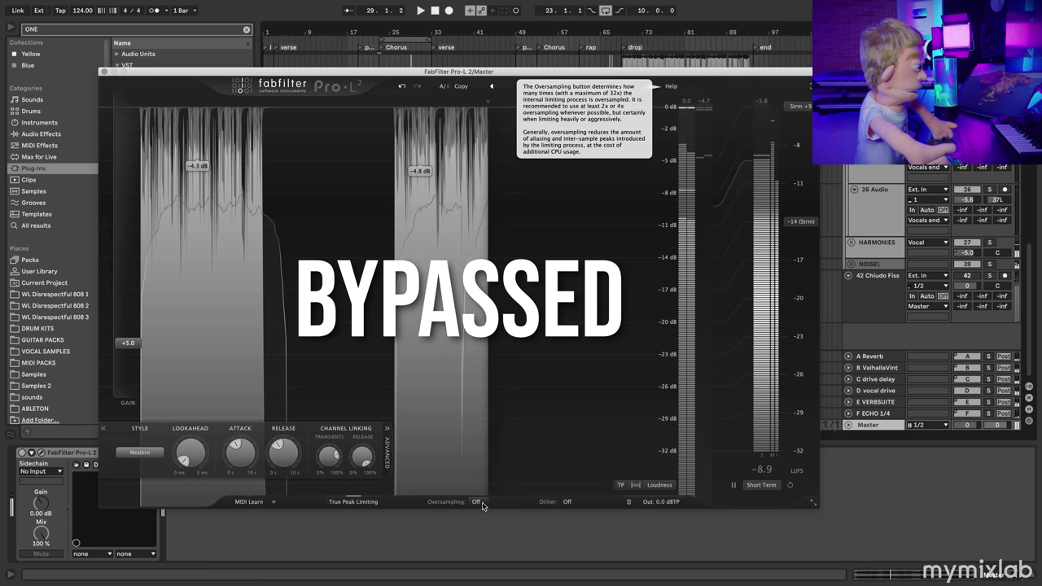
click(482, 504)
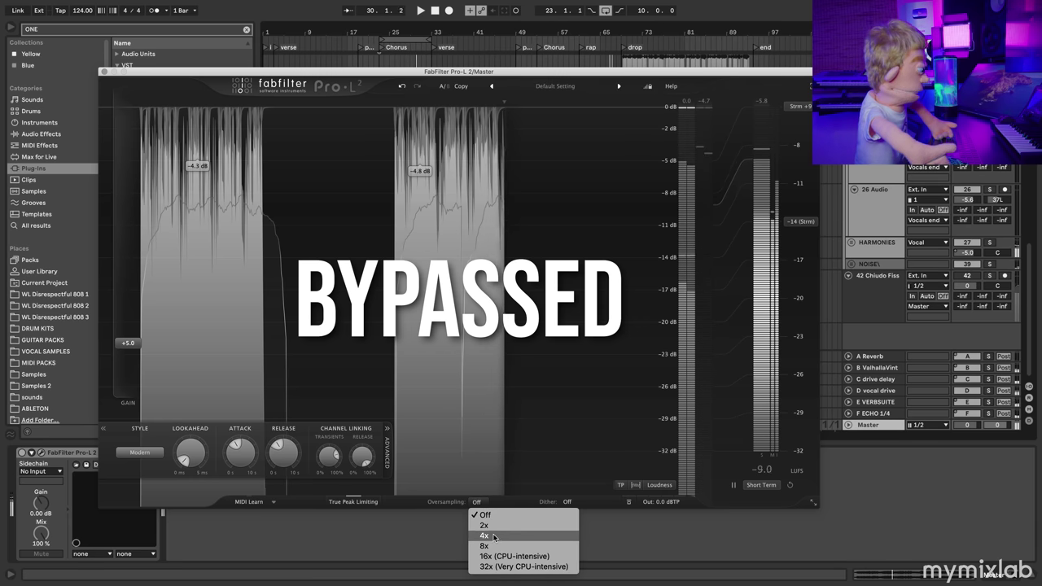
click(493, 534)
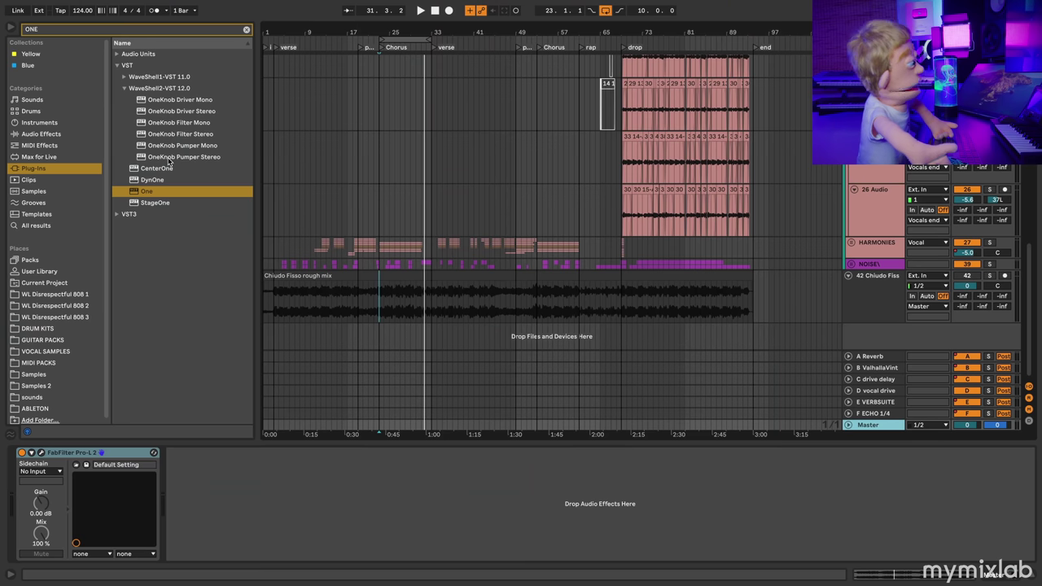
Search the plug-ins for FABF, insert FabFilter Pro-Q 3 before Pro-L 2 on the Master, and open its window.
click(114, 29)
text(FA)
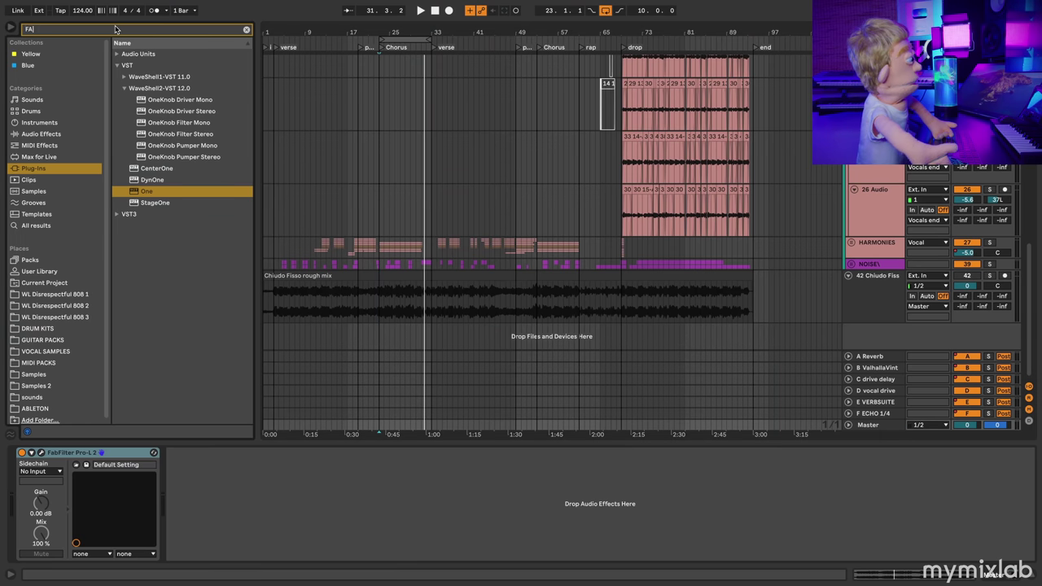
text(BF)
click(165, 249)
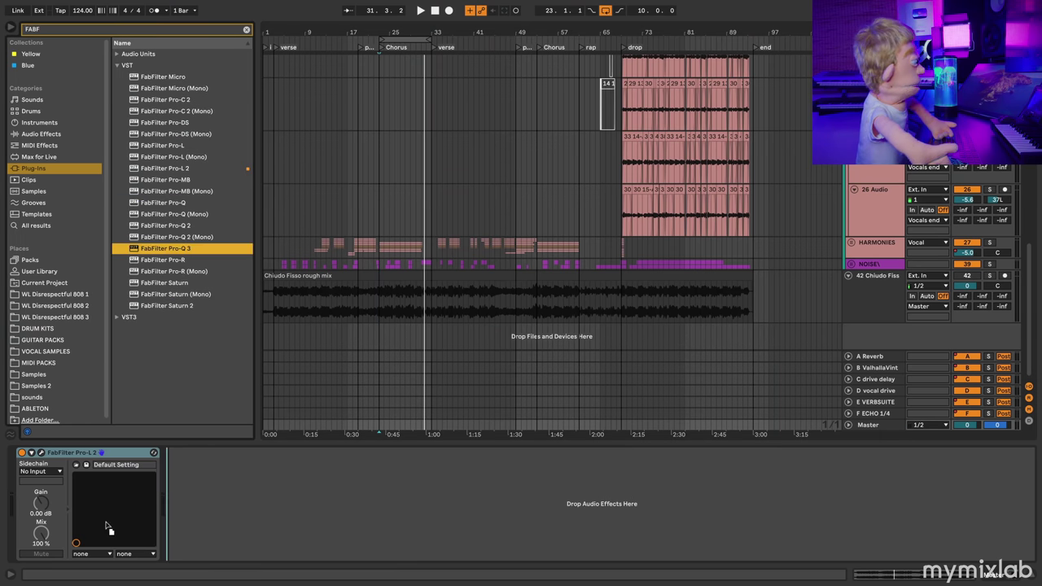
drag(184, 364, 89, 456)
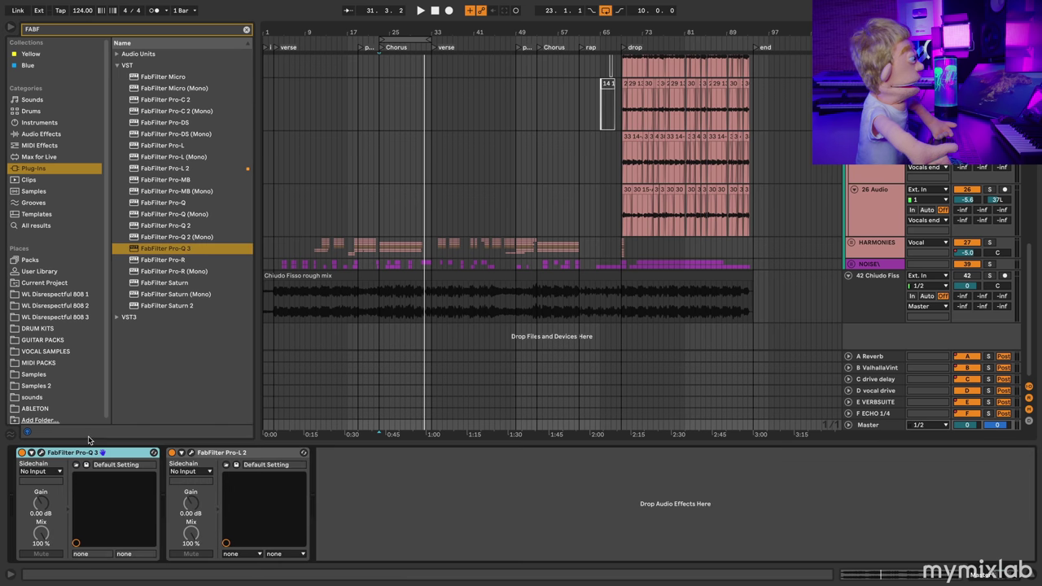
click(41, 454)
Remove the 80 Hz low-cut band from Pro-Q 3 and add a flat bell band at about 602 Hz.
mouse_move(272, 235)
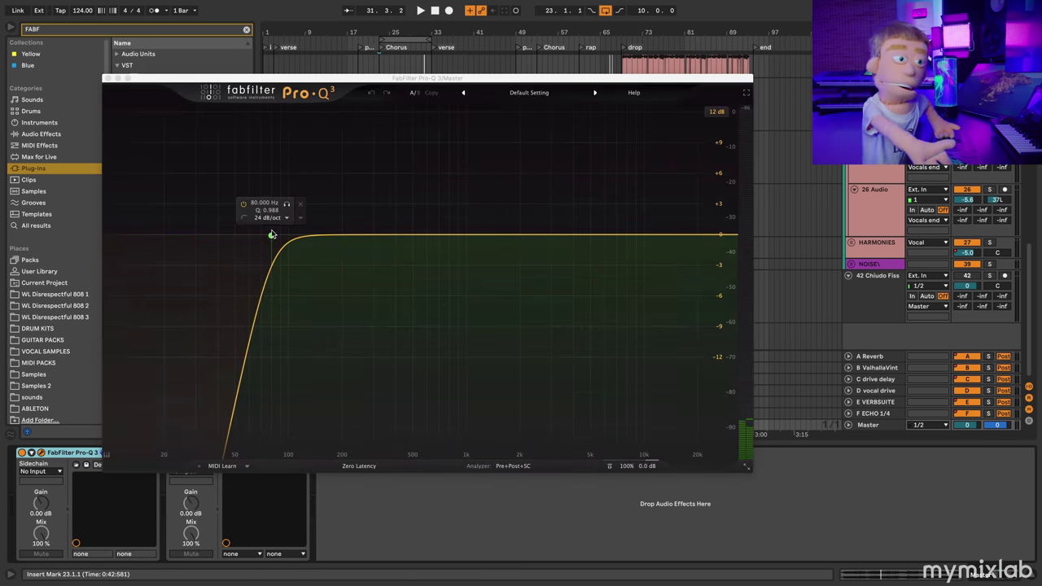
click(301, 203)
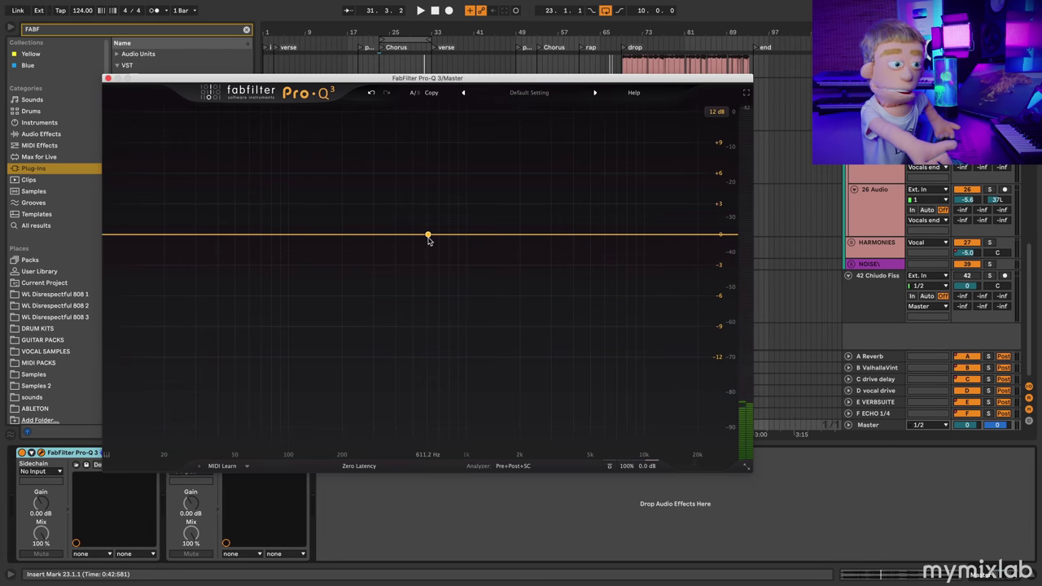
click(428, 236)
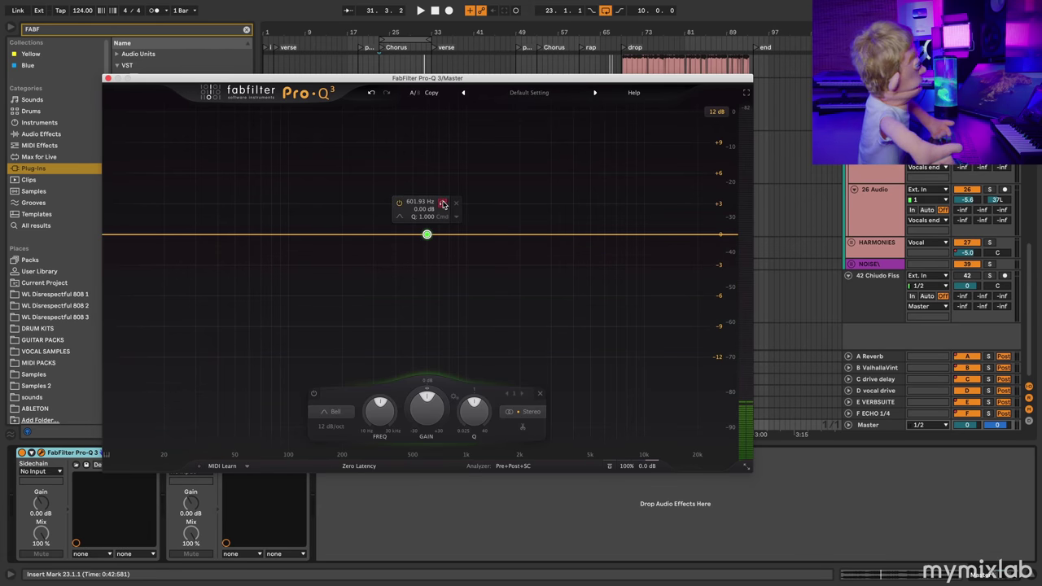
drag(488, 85, 585, 171)
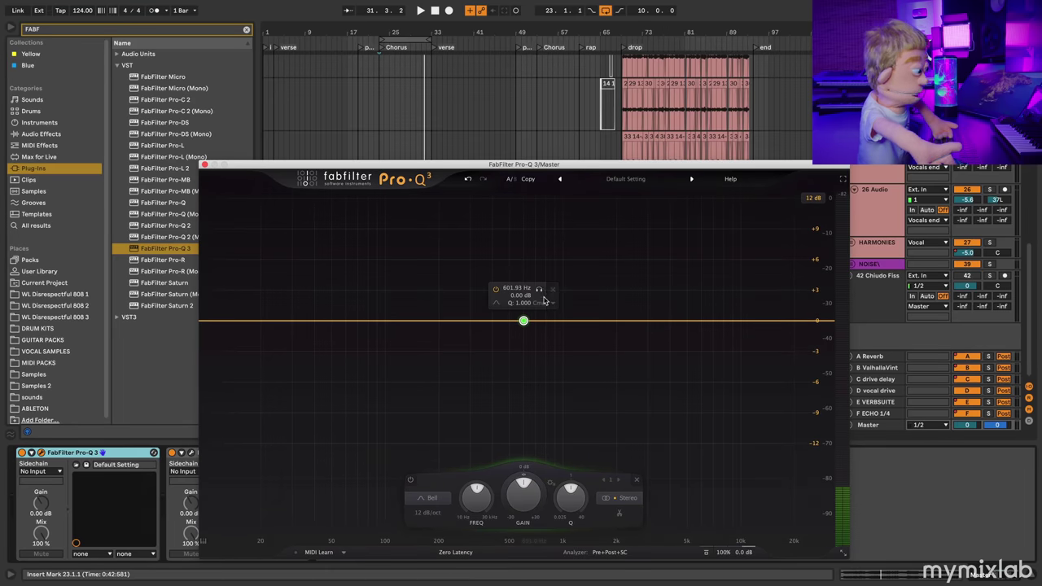
Sweep the soloed bell band to about 2237 Hz during playback and make it dynamic with a range of about -3 dB.
key(space)
drag(540, 291, 644, 306)
right_click(639, 319)
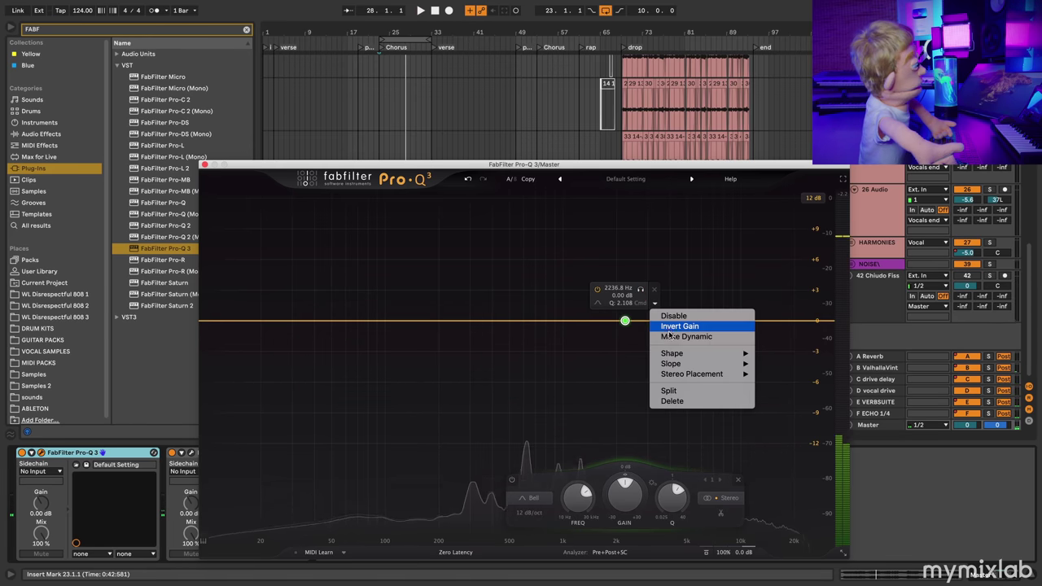
click(646, 335)
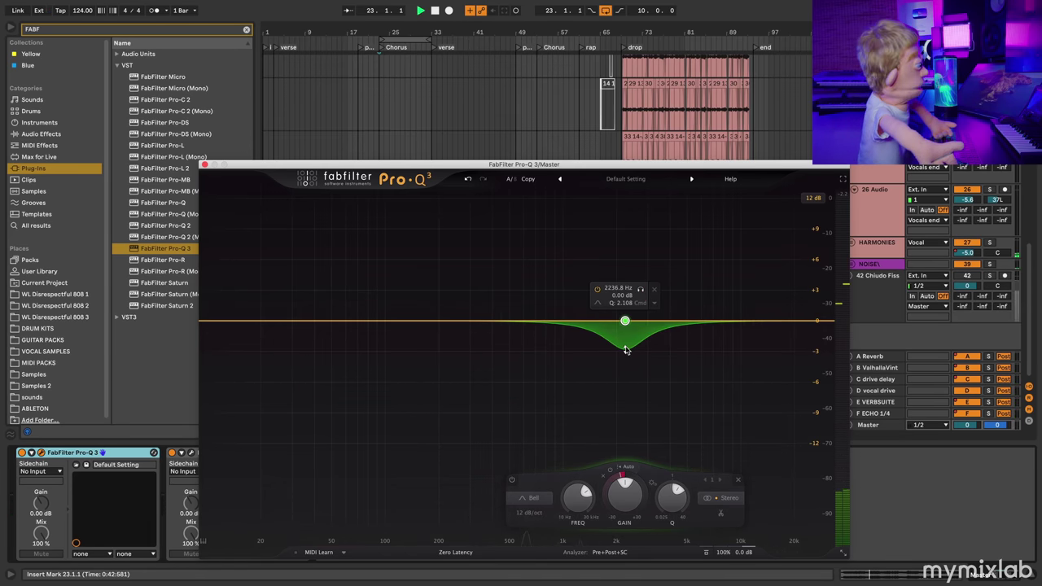
Narrow the dynamic band to a Q of about 6.5 while the chorus plays, and bypass Pro-Q 3 for comparison.
key(space)
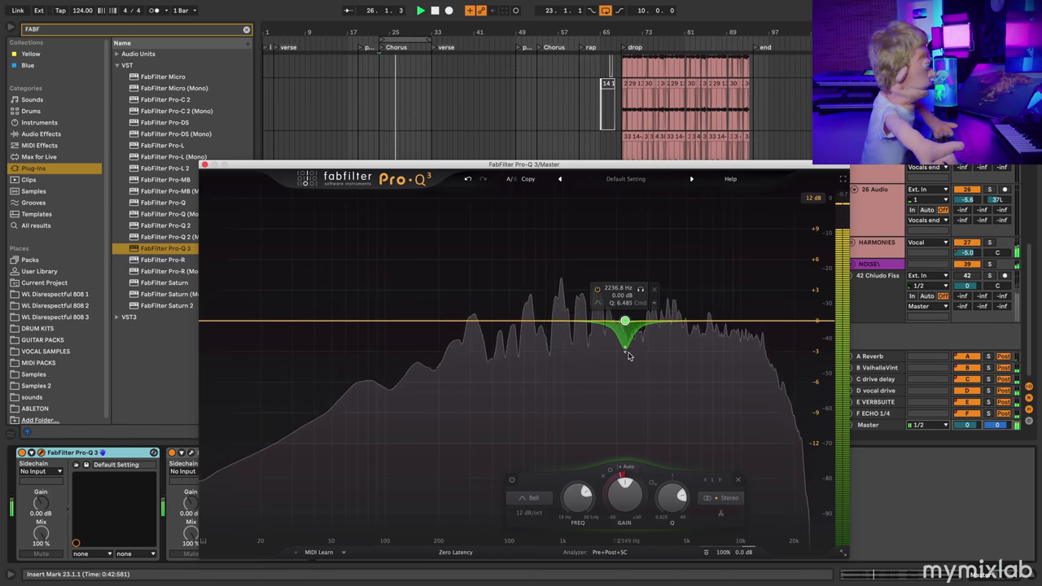
click(22, 452)
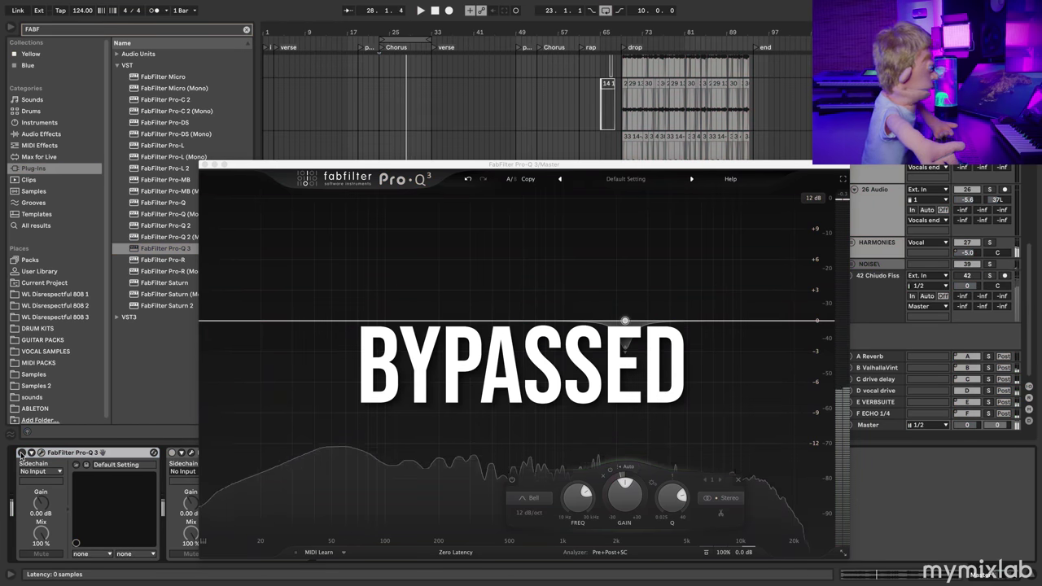
Re-enable Pro-Q 3 and deepen the 2237 Hz band's dynamic range to slightly beyond -3 dB while the chorus plays.
click(21, 453)
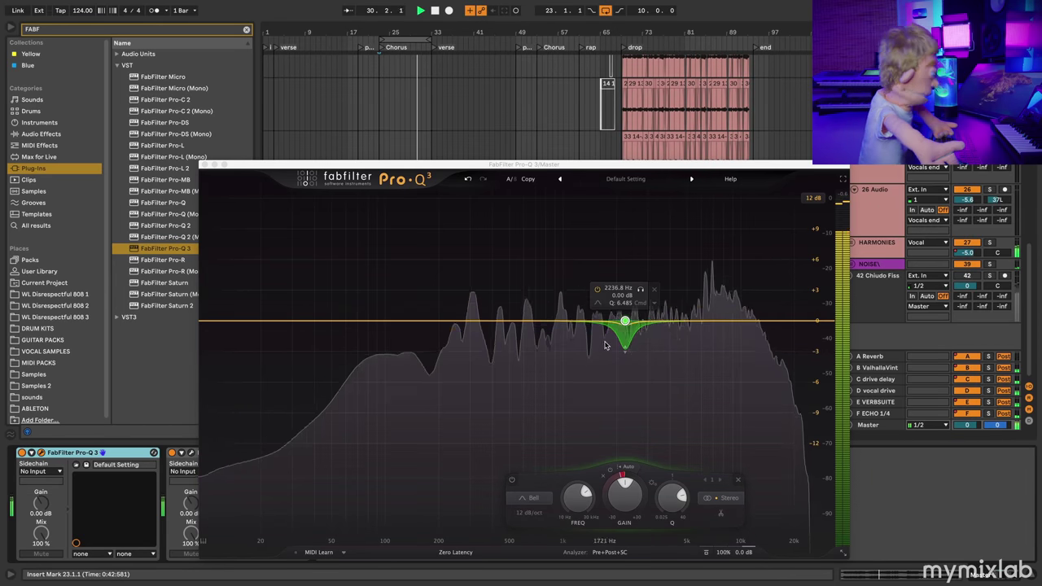
drag(625, 350, 626, 354)
key(space)
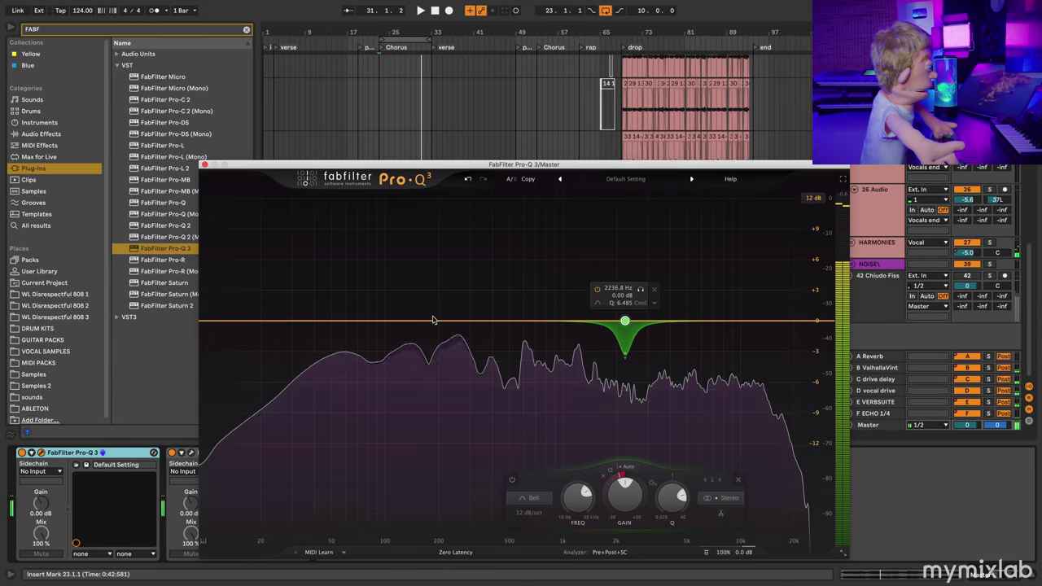
Add a second flat bell band and sweep it in solo to about 616 Hz during playback.
click(435, 321)
key(space)
mouse_move(451, 289)
mouse_down()
mouse_move(584, 282)
mouse_move(544, 283)
mouse_up()
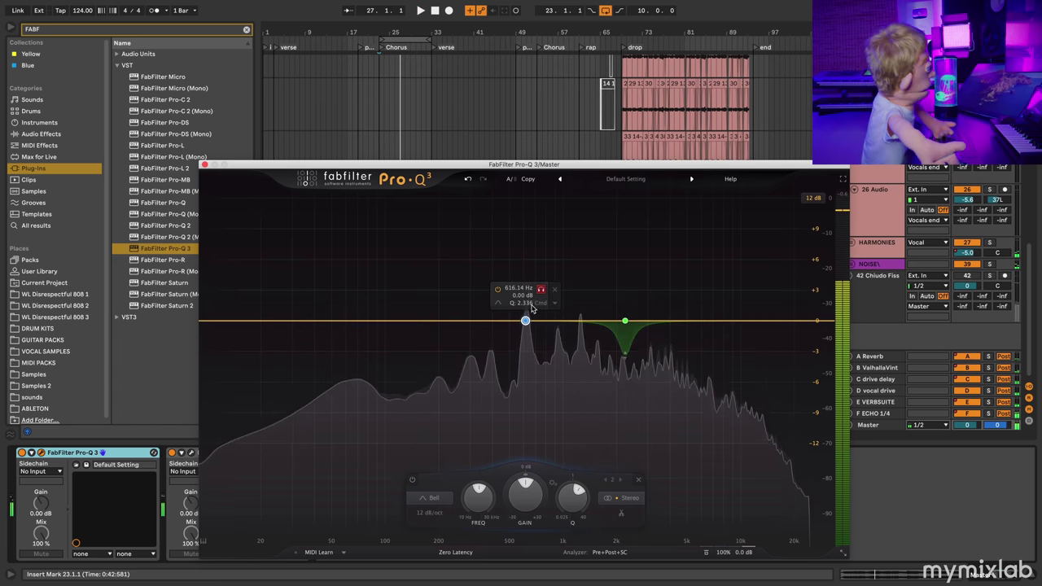
Make the 616 Hz bell band dynamic with a range of about -2 dB and narrow its Q.
right_click(525, 321)
click(560, 348)
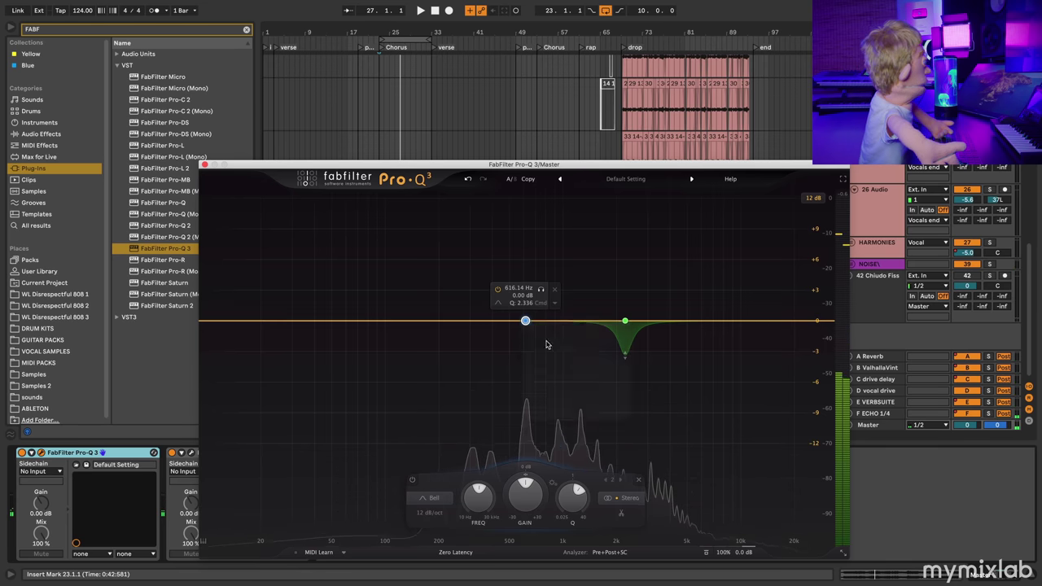
right_click(525, 340)
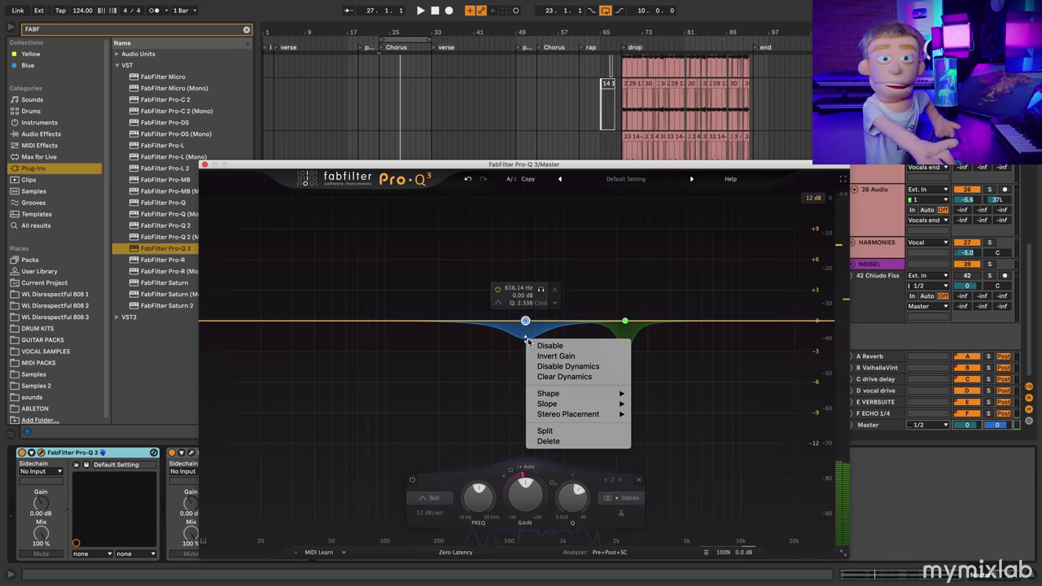
click(525, 324)
scroll(527, 326, up, 5)
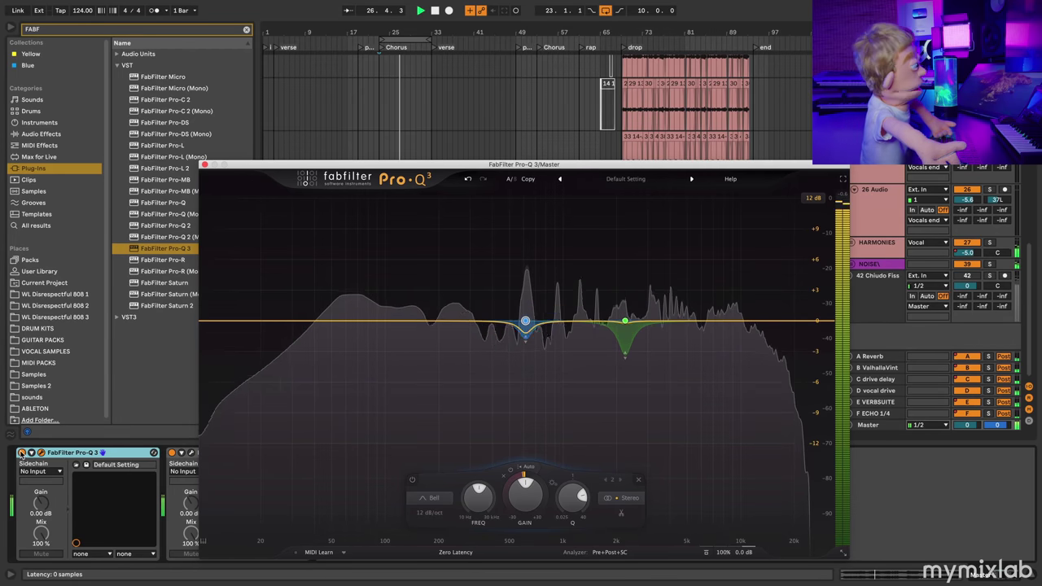
Compare the chorus with Pro-Q 3 bypassed and re-enabled.
click(21, 453)
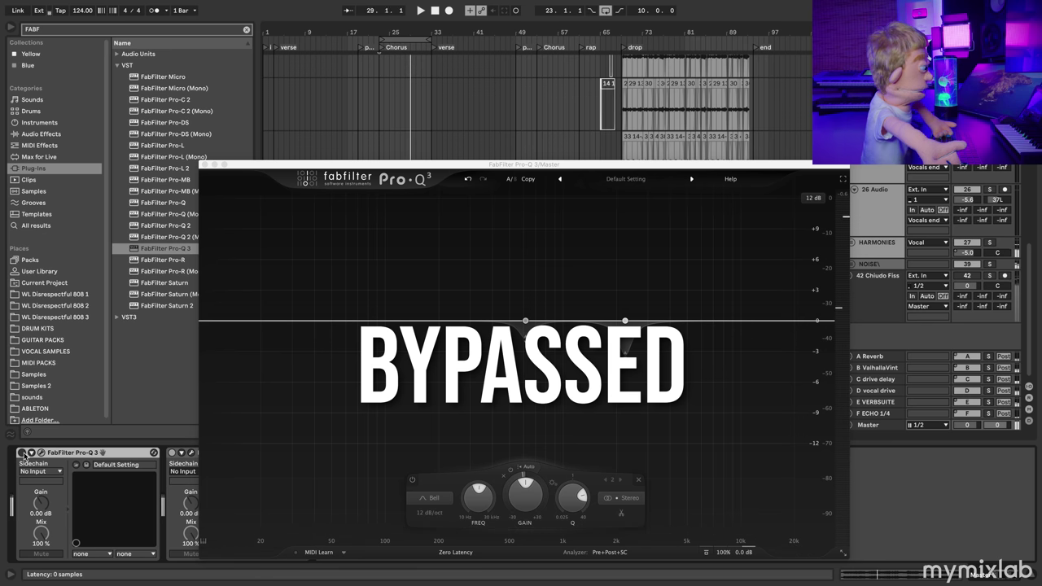
click(21, 453)
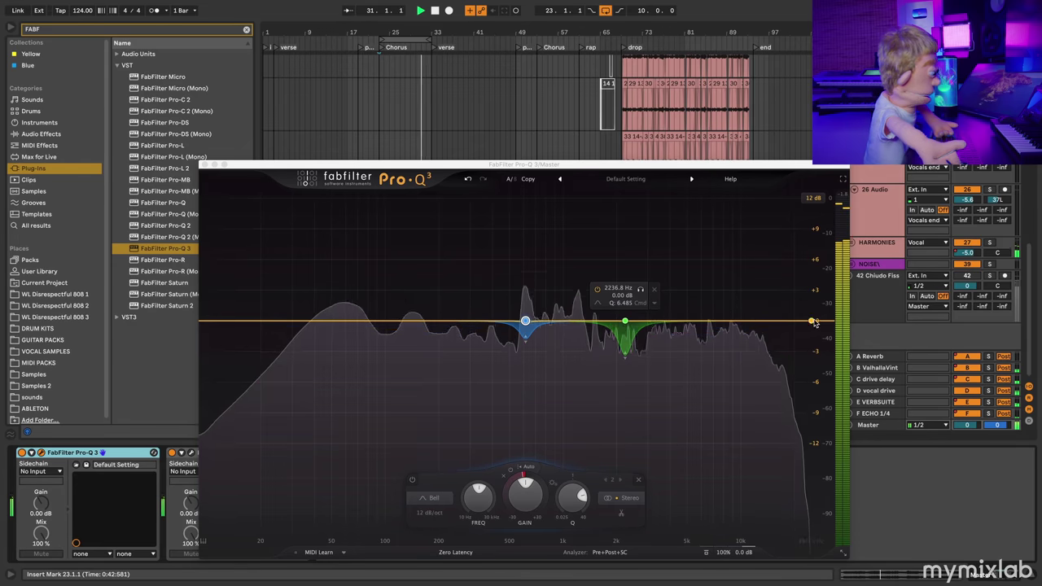
key(space)
Add a high-frequency band at about 15233 Hz in Pro-Q 3 and change its shape to Bell.
drag(751, 321, 765, 323)
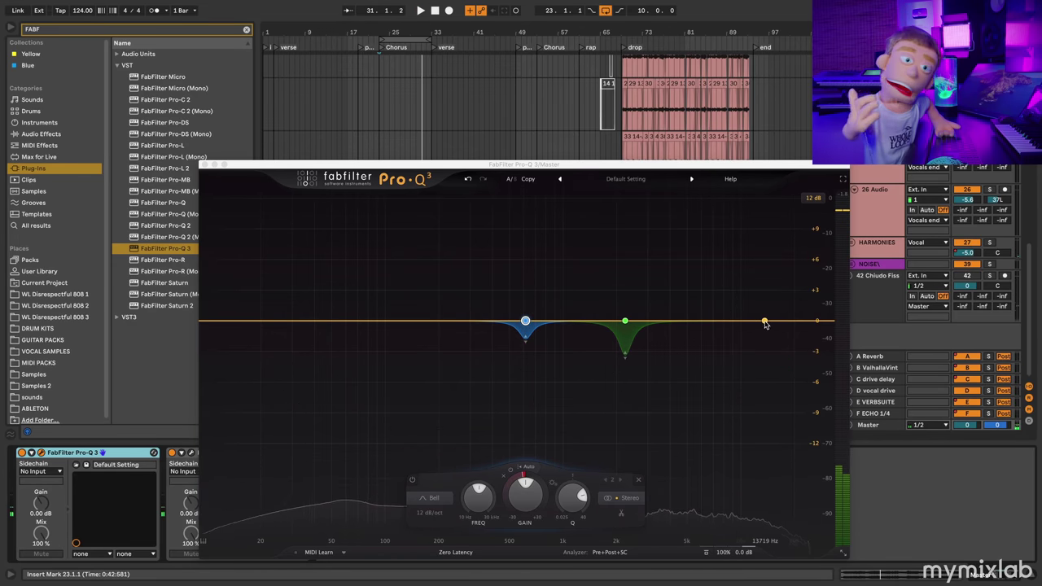
click(765, 324)
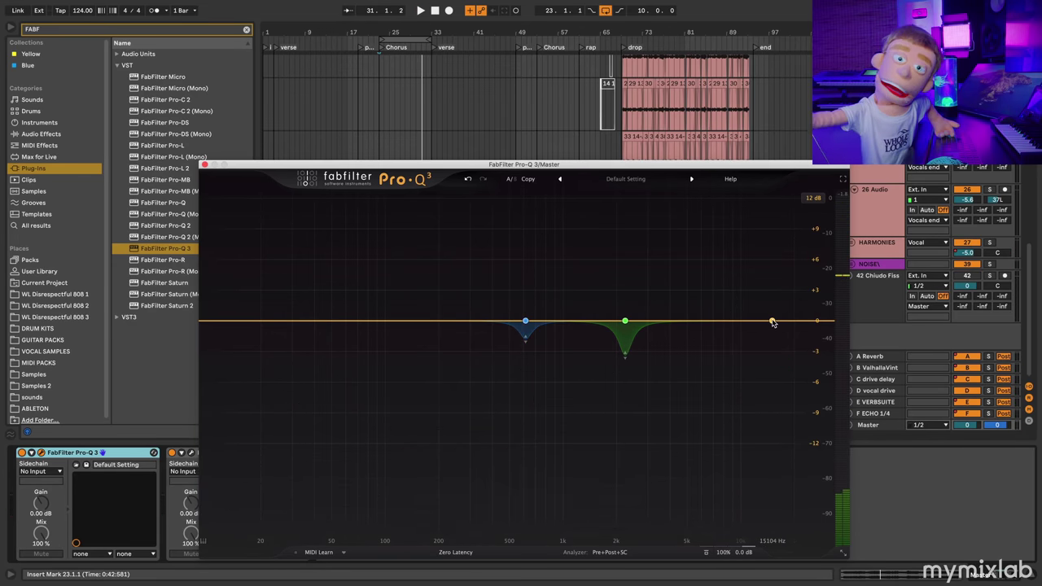
click(772, 321)
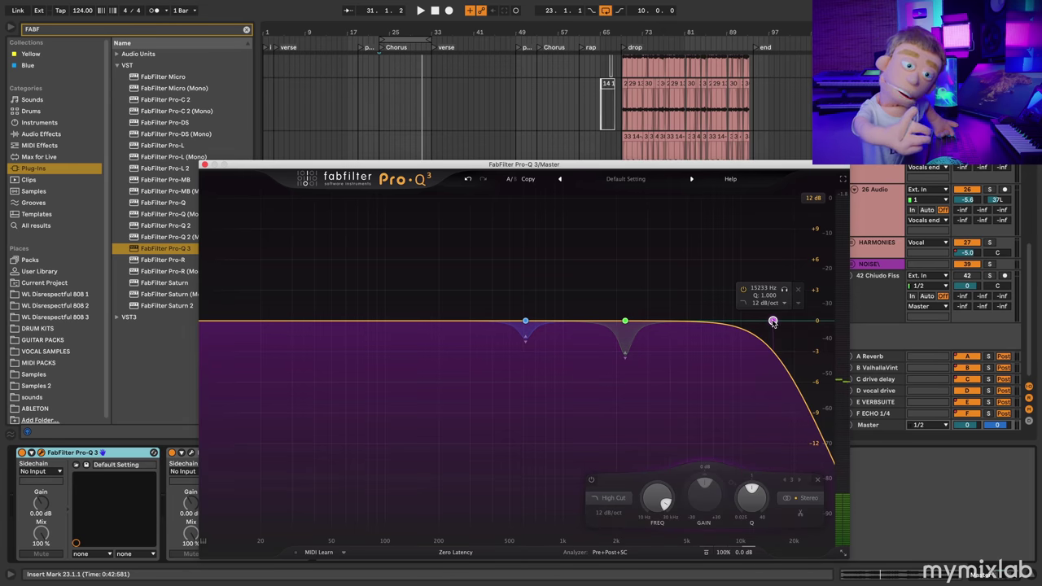
right_click(773, 321)
mouse_move(820, 340)
click(912, 340)
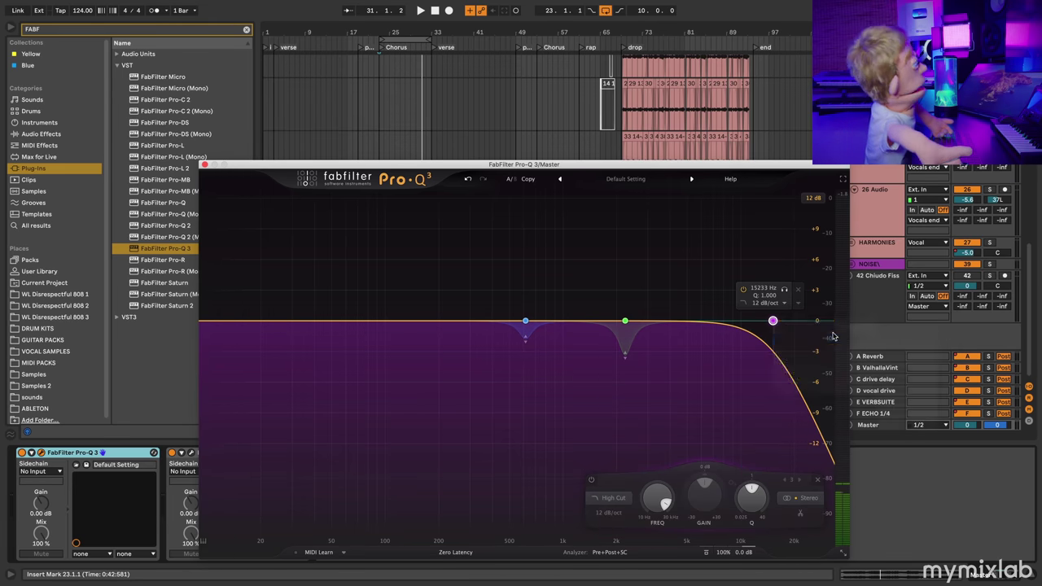
Make the 15233 Hz band dynamic and set an upward range of about +1 dB during playback.
right_click(773, 321)
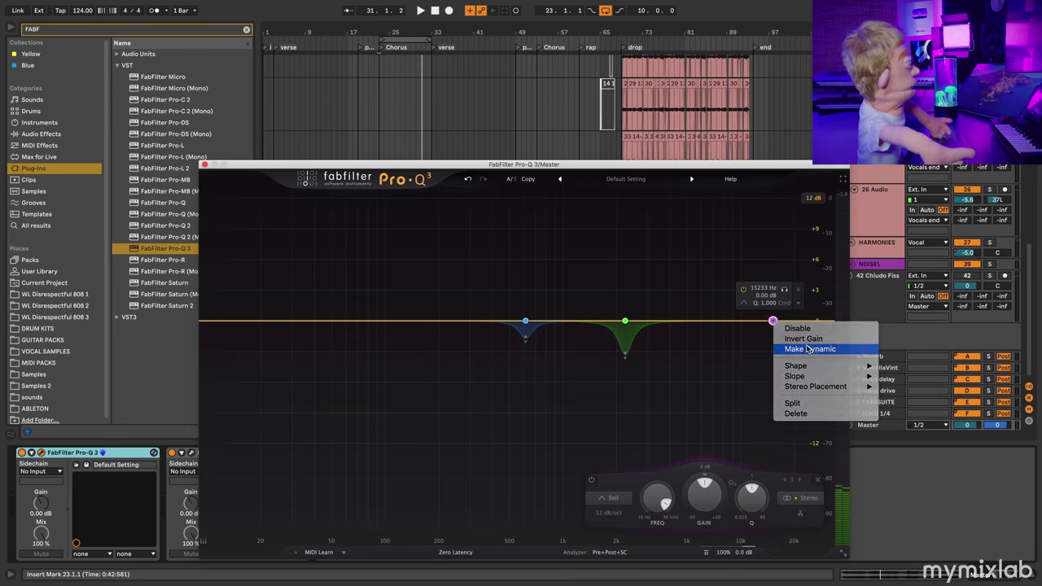
click(810, 349)
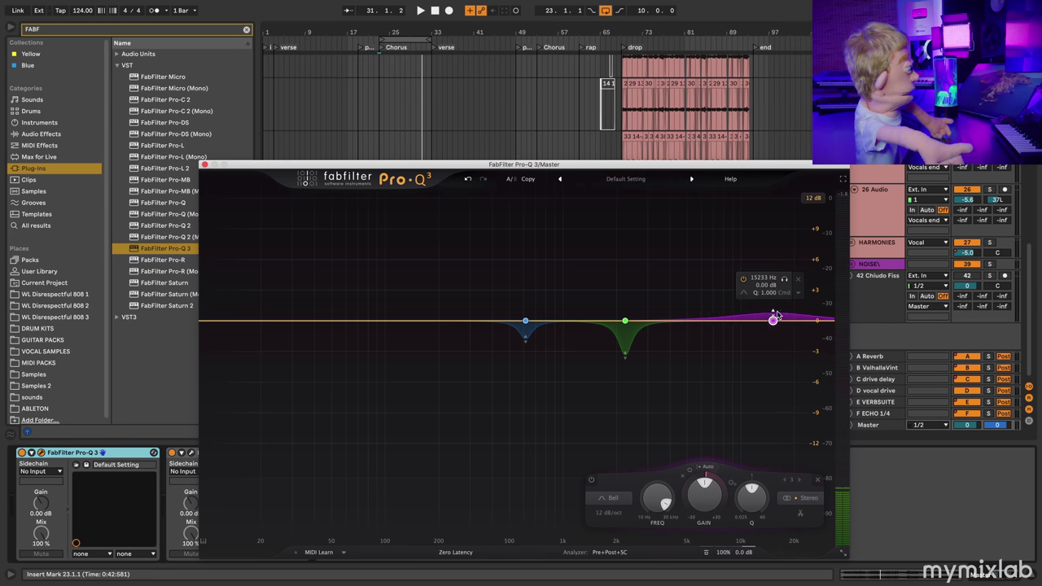
key(space)
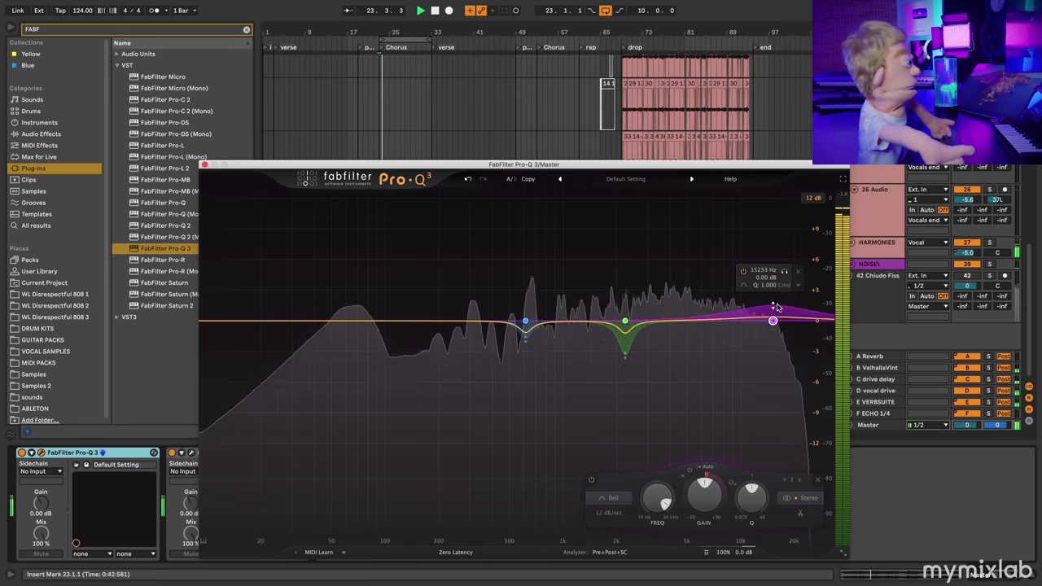
drag(776, 288, 775, 312)
Narrow the 15233 Hz dynamic band to a Q of 1.091 while the chorus plays.
scroll(772, 321, up, 1)
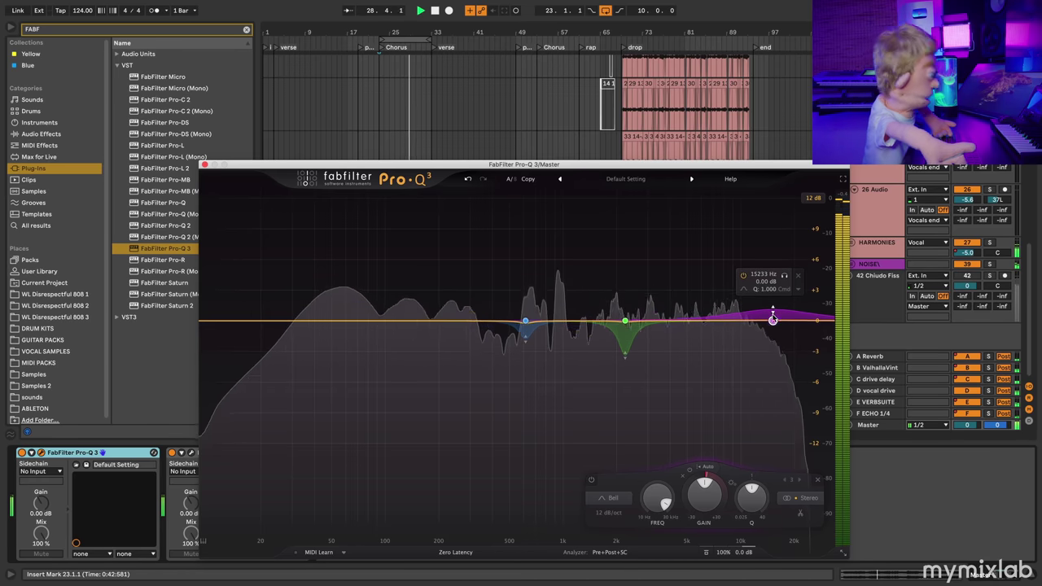
scroll(772, 321, up, 3)
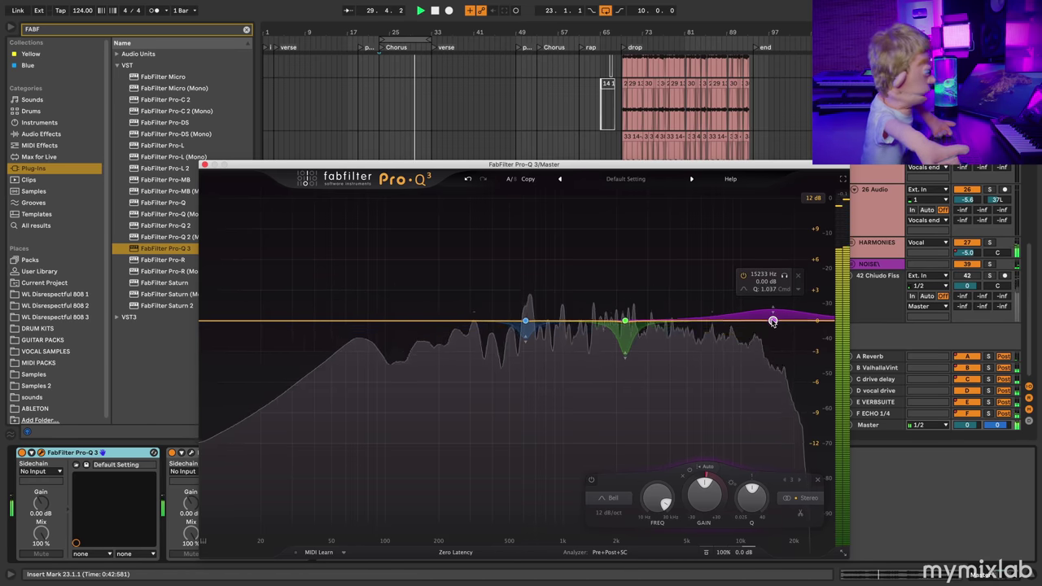
scroll(773, 320, up, 1)
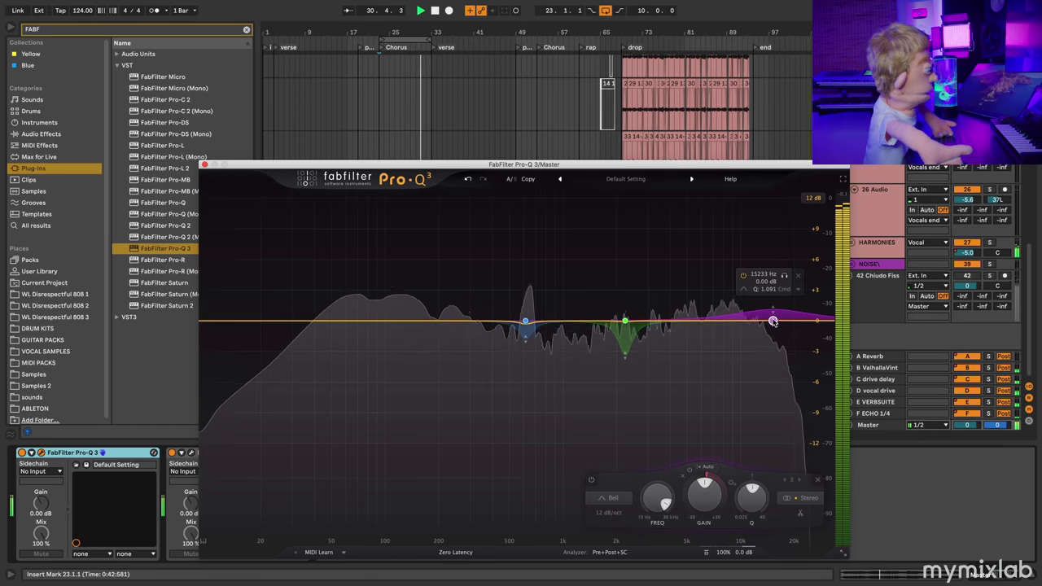
key(space)
Add a dynamic low bell band with an upward range of about +1 dB and move it to about 65 Hz during playback.
click(310, 321)
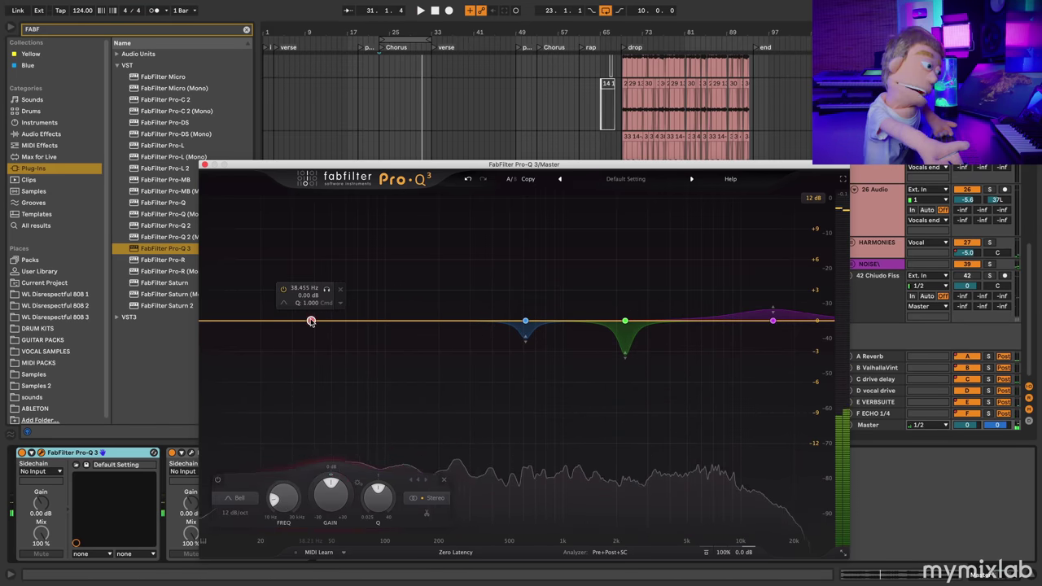
right_click(311, 321)
mouse_move(388, 366)
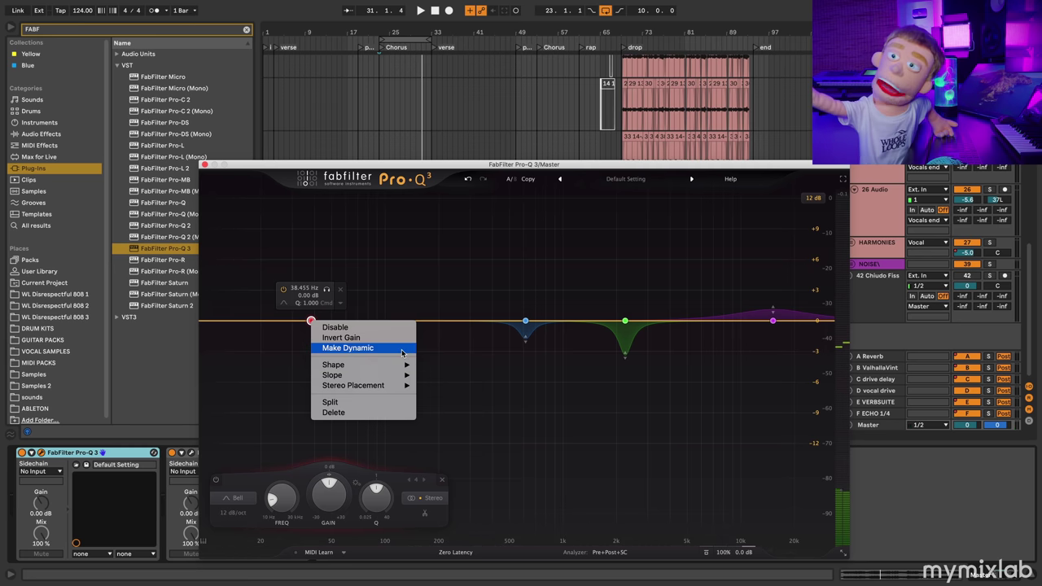
click(399, 350)
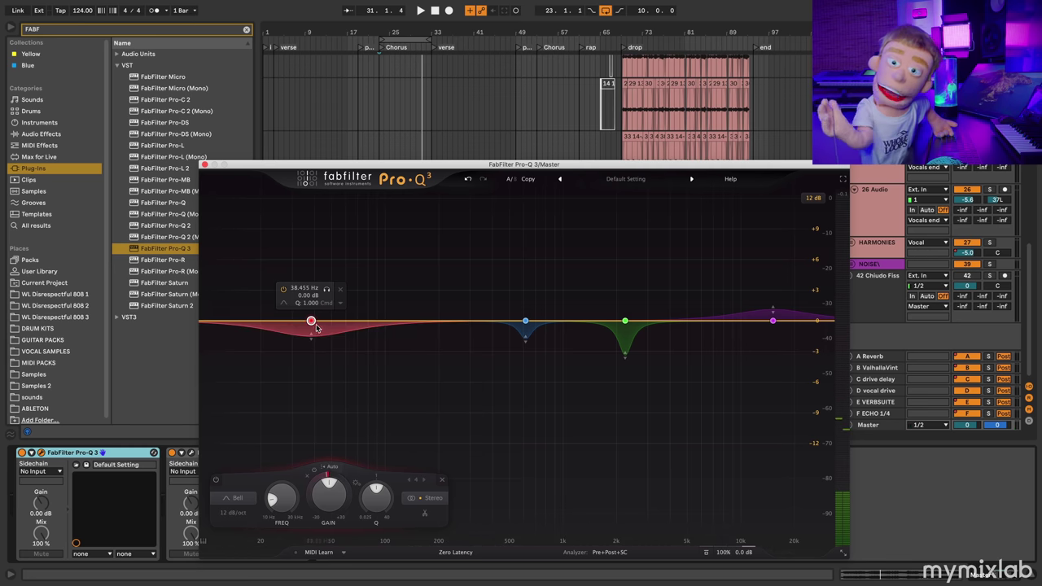
drag(310, 334, 312, 313)
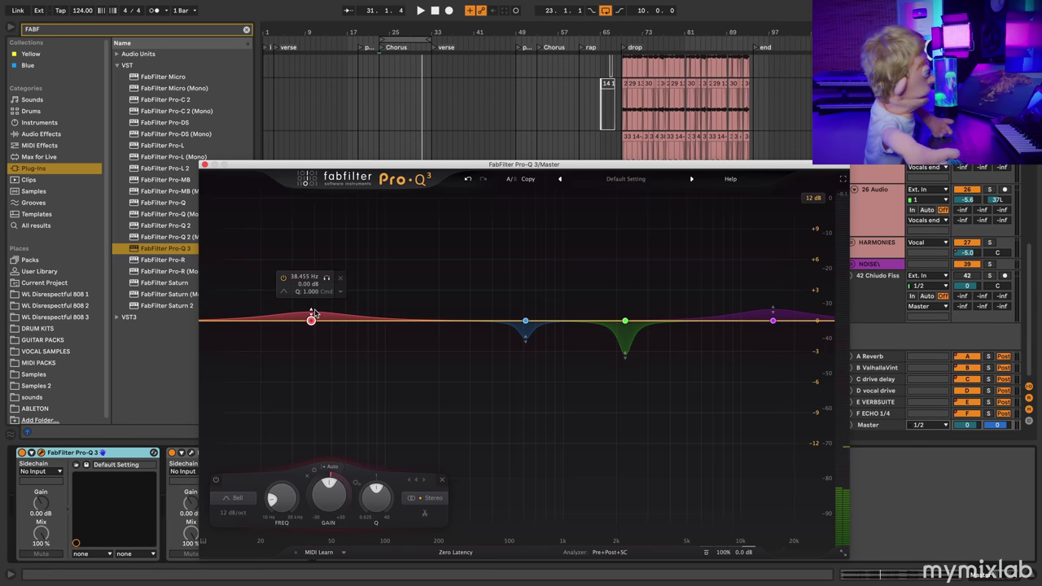
key(space)
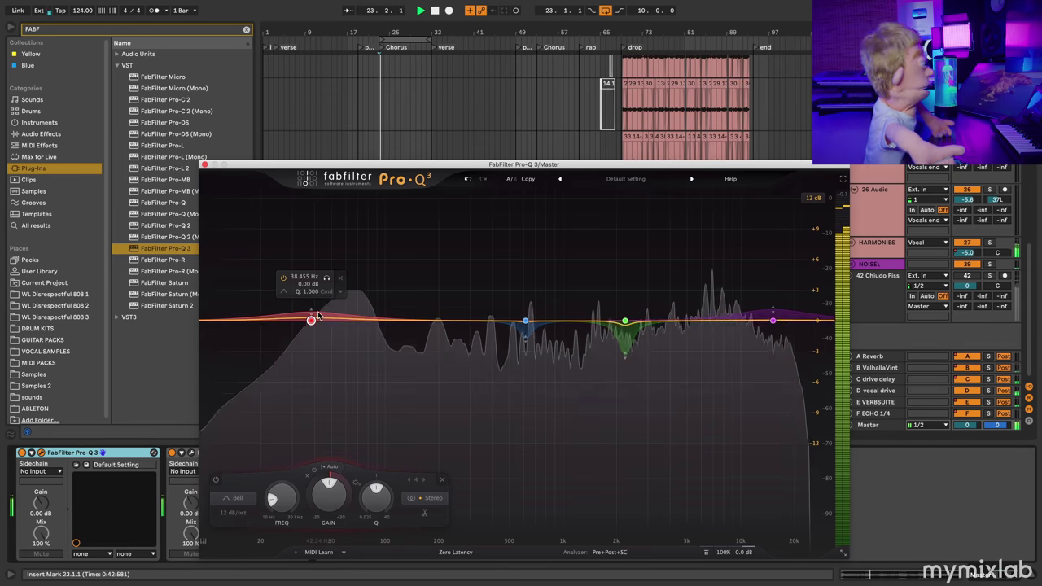
drag(311, 321, 353, 320)
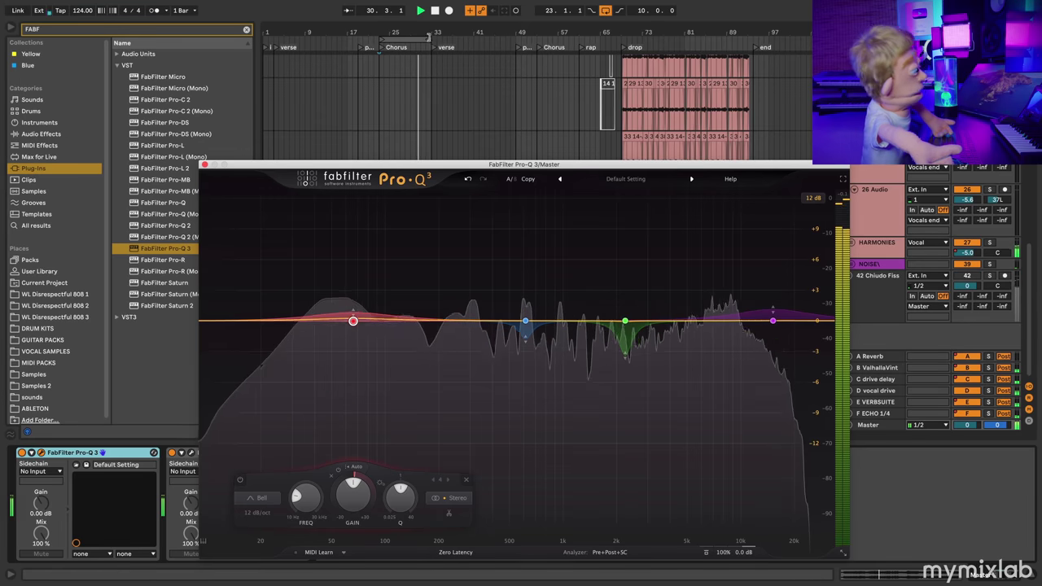
Shorten the chorus loop to 8 bars and compare the sound with Pro-Q 3 off and on.
drag(431, 40, 420, 39)
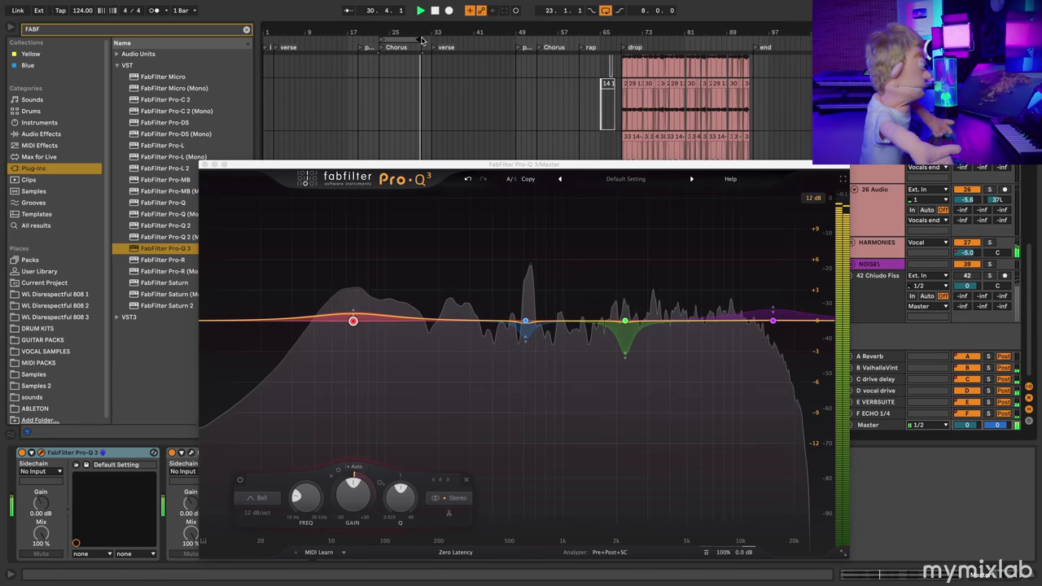
click(21, 453)
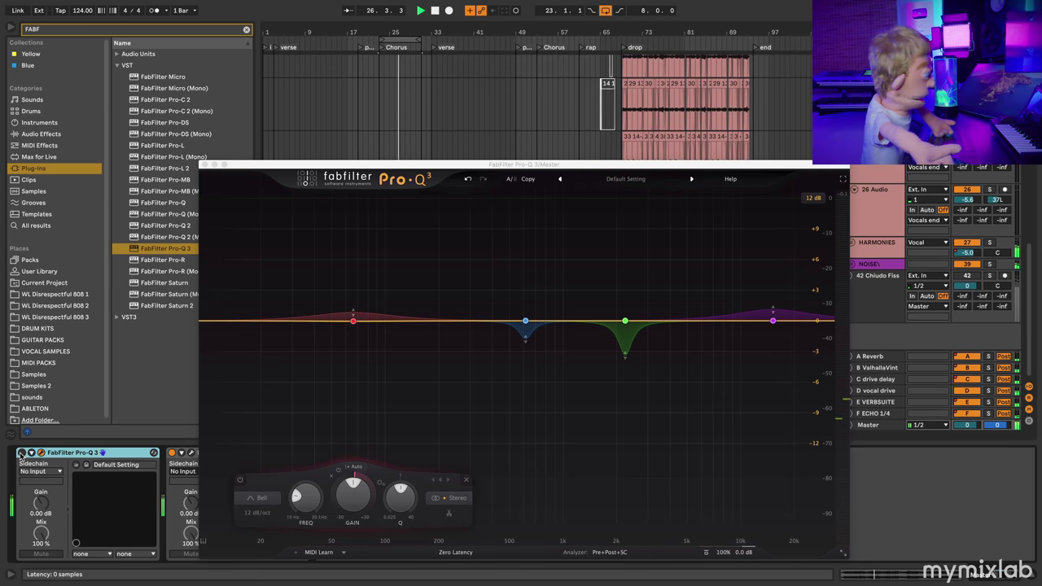
click(21, 454)
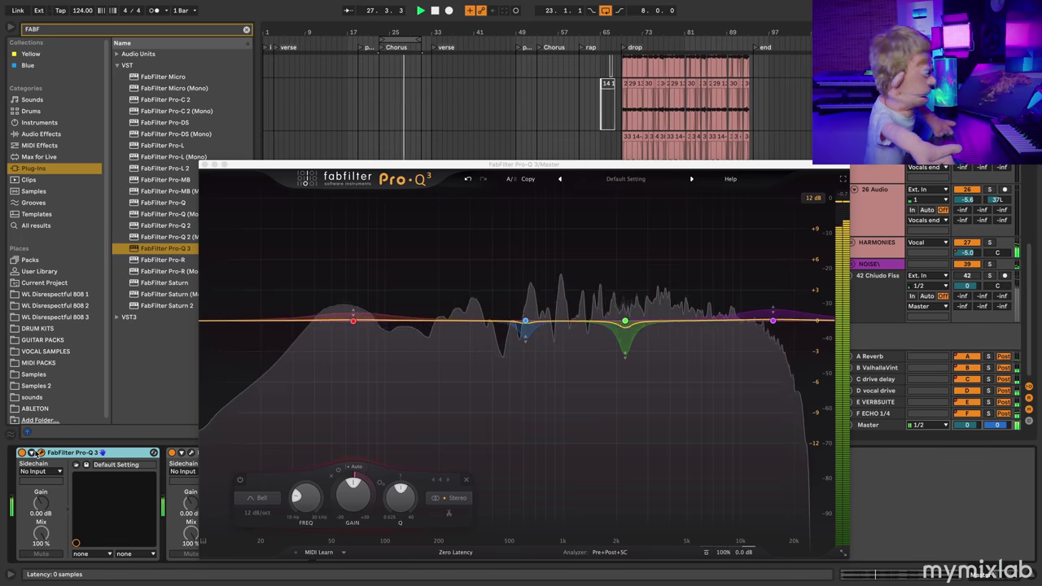
Raise the high bell band to +0.44 dB at about 15036 Hz and compare the chorus with Pro-Q 3 bypassed and re-enabled.
mouse_move(352, 320)
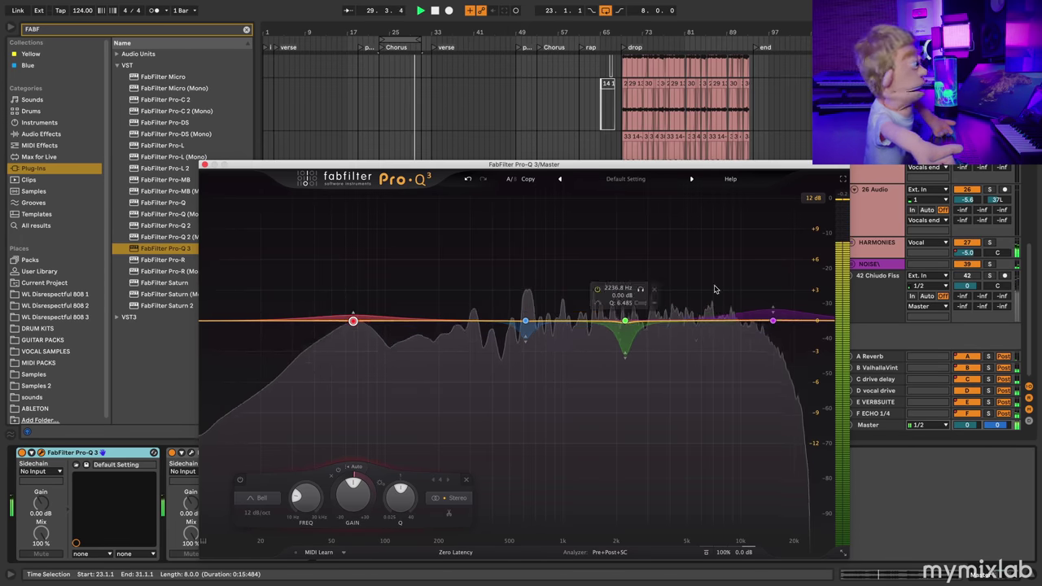
click(774, 317)
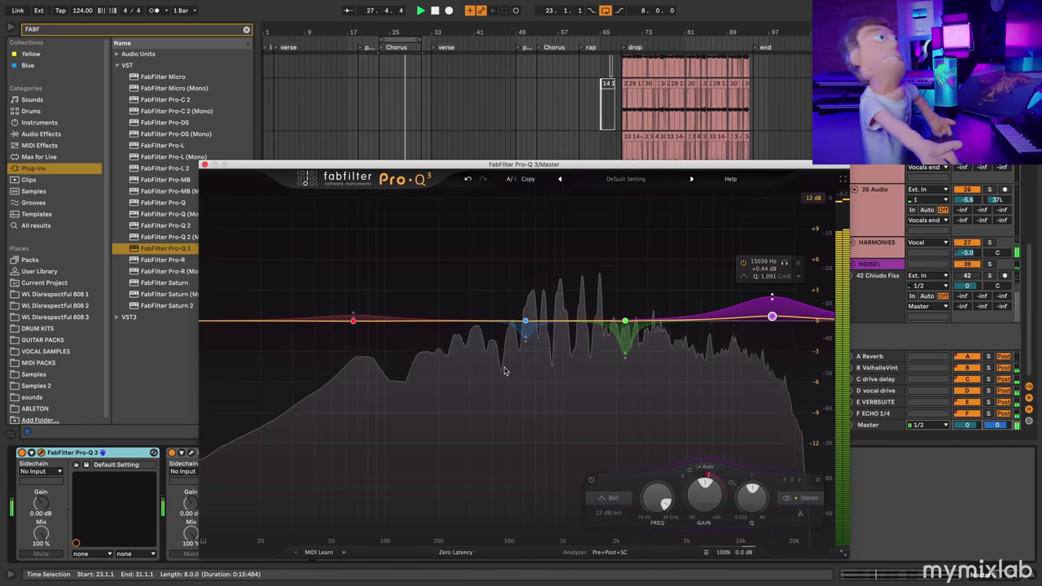
click(22, 453)
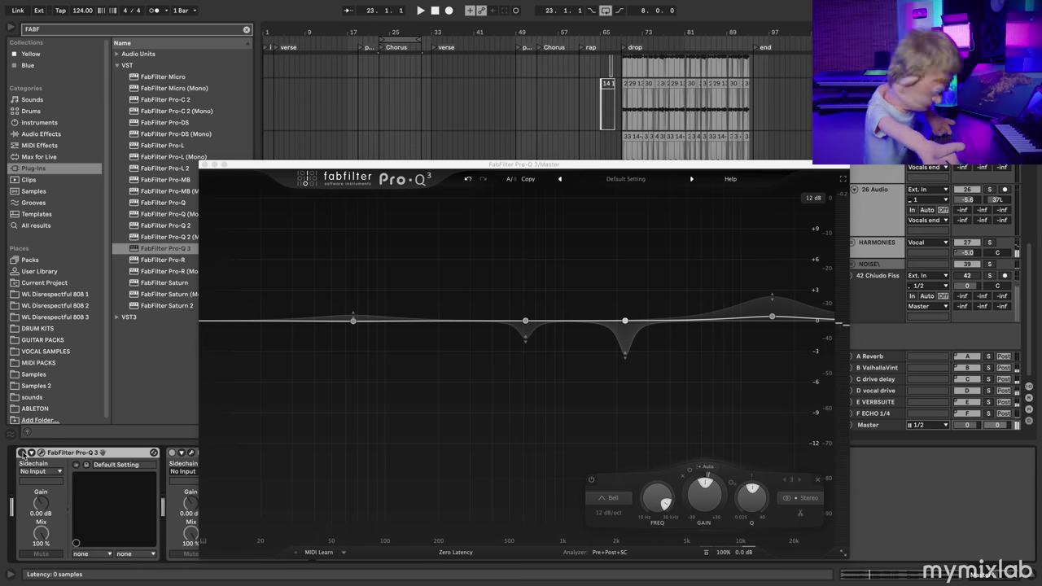
click(22, 453)
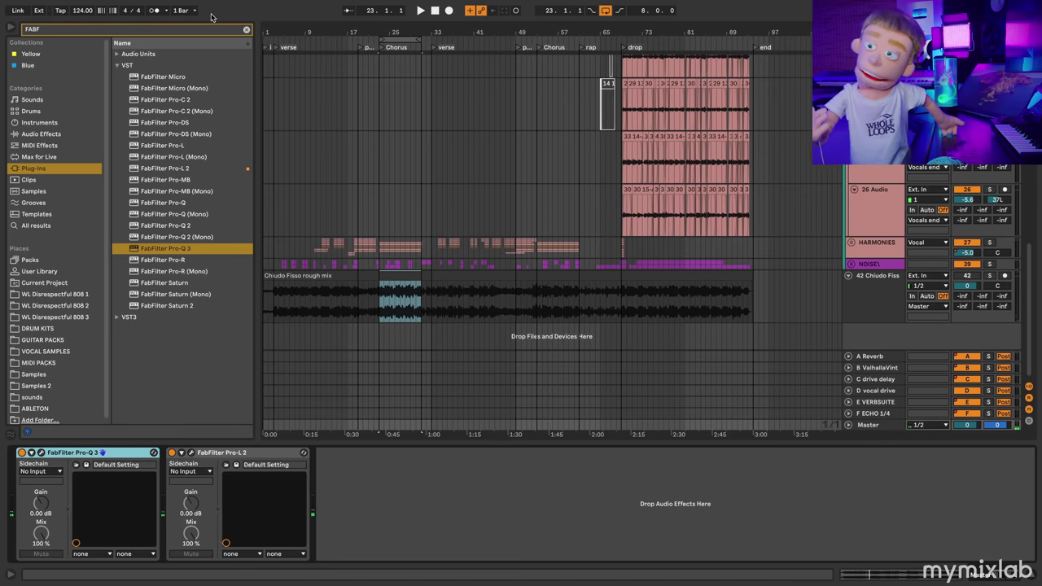
Search the plug-ins for STAND and insert StandardCLIP between Pro-Q 3 and Pro-L 2 on the Master.
click(136, 32)
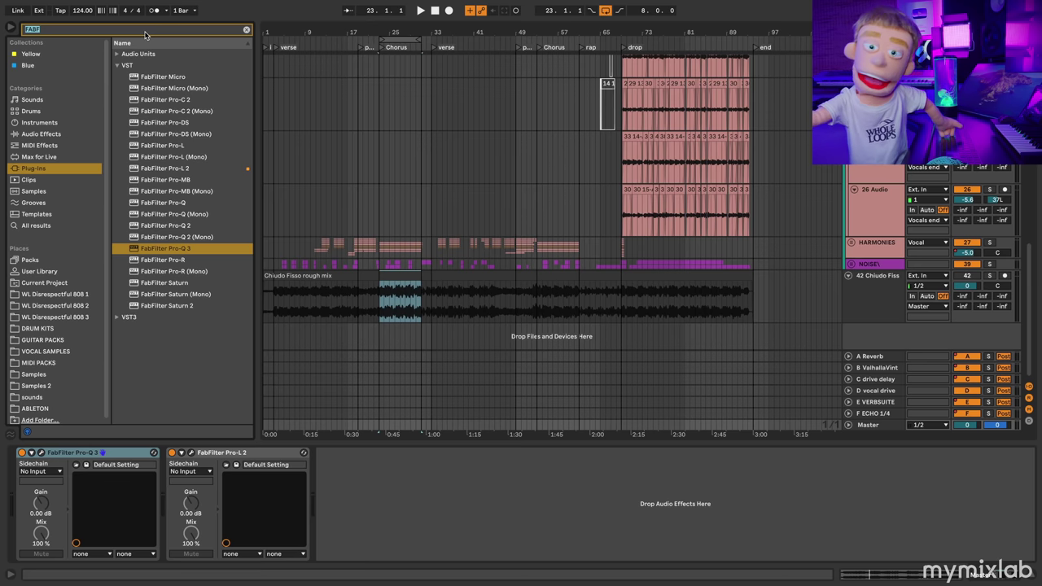
text(STAD)
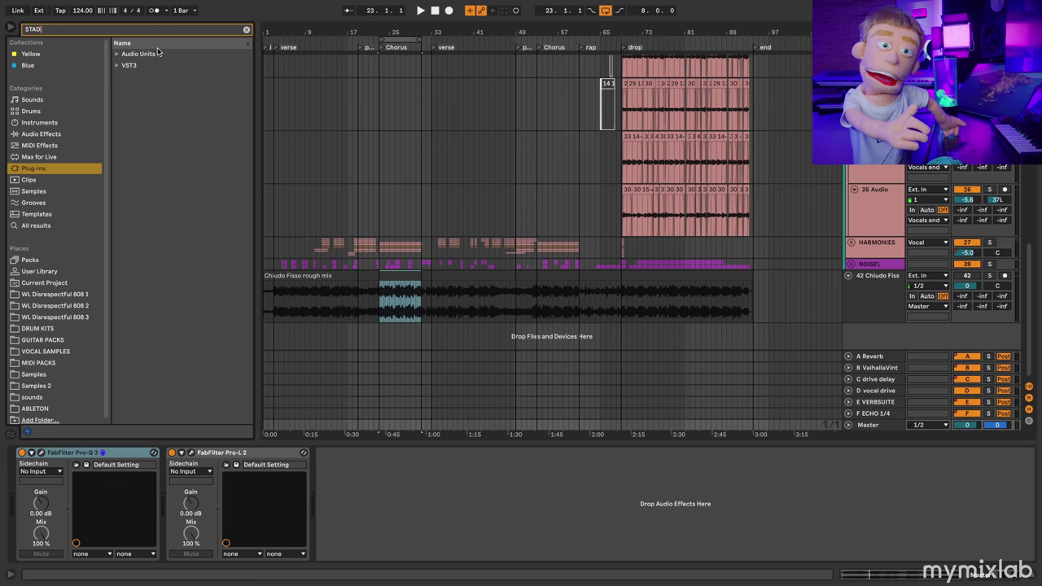
text(=)
key(BackSpace)
key(BackSpace)
text(ND)
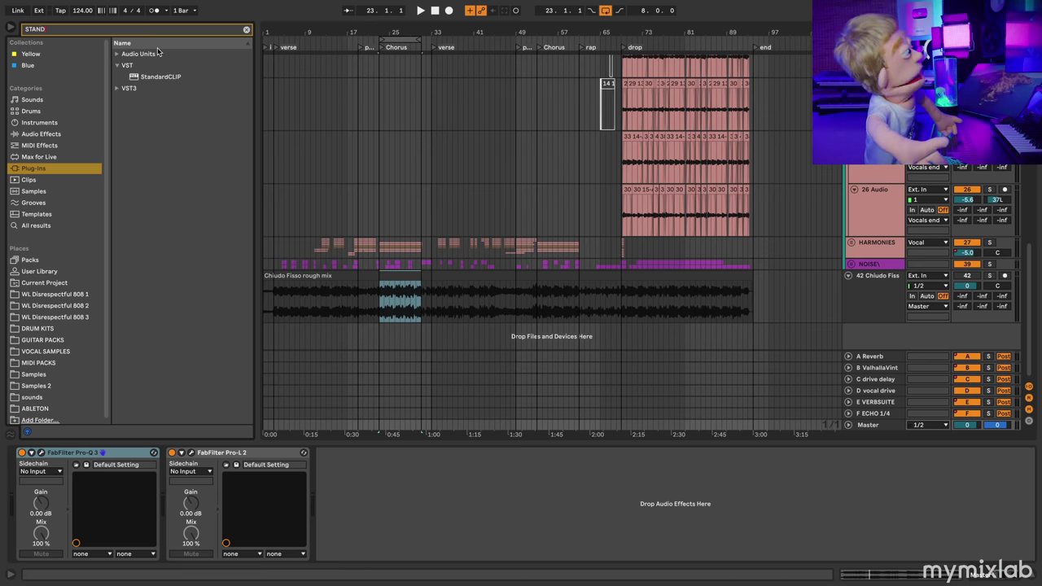
drag(156, 76, 168, 482)
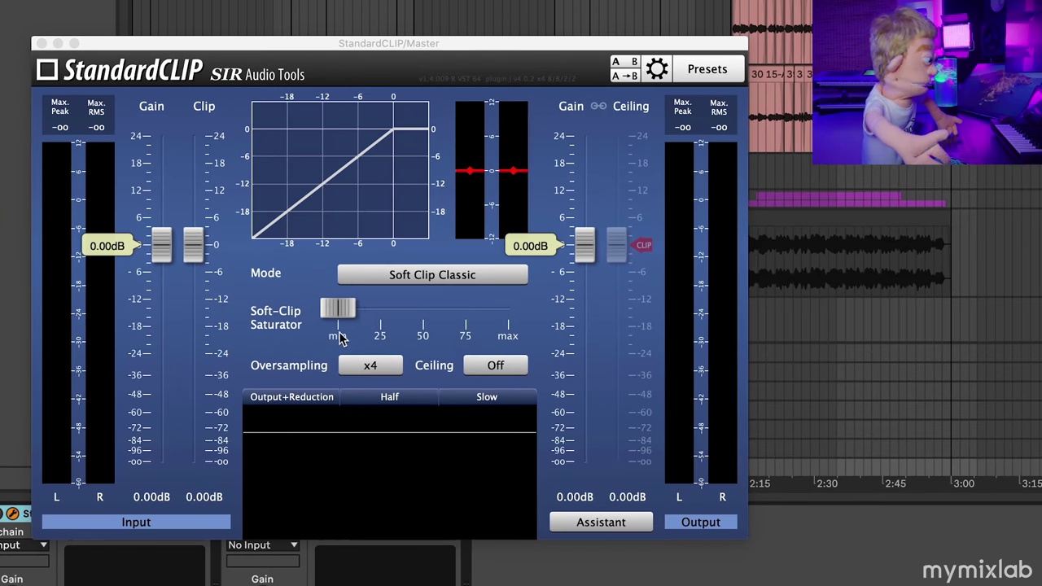
Set StandardCLIP to Soft Clip Pro mode with x1 oversampling.
click(386, 278)
click(383, 316)
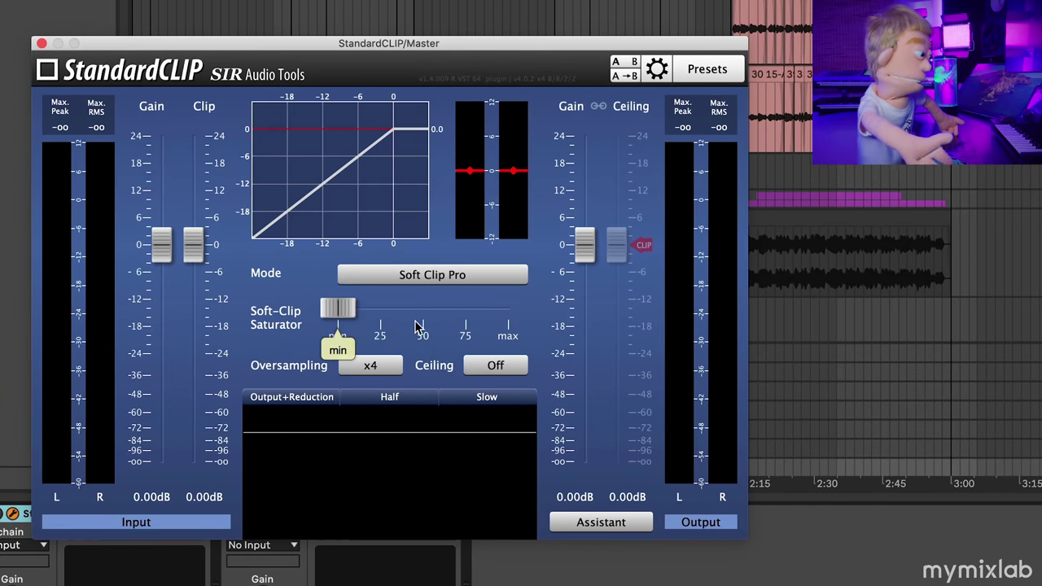
click(372, 366)
click(381, 417)
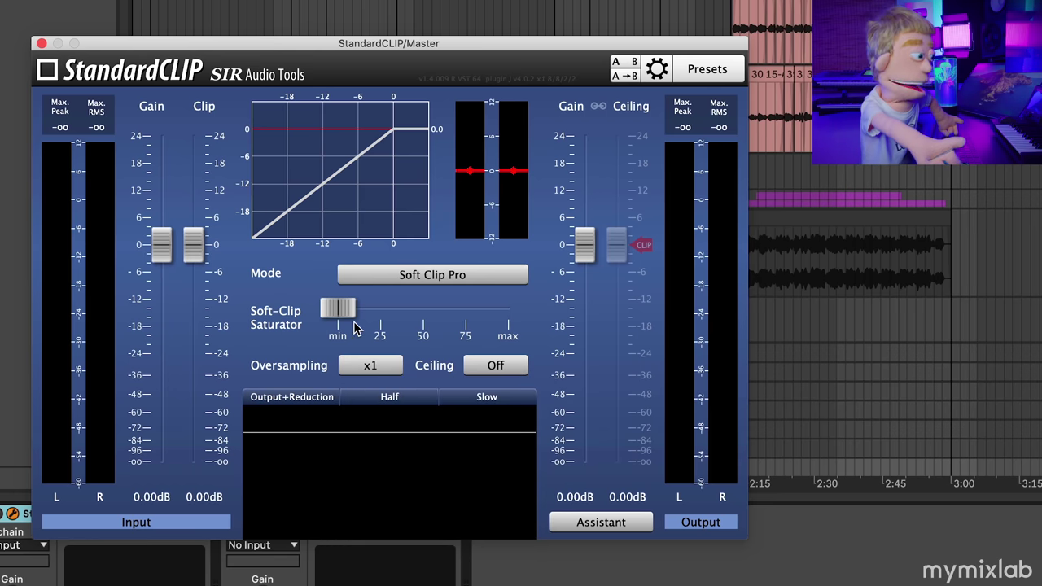
Try the soft-clip saturator at 7% and 5%, and raise it to between 5% and 25% for playback.
drag(350, 320, 365, 320)
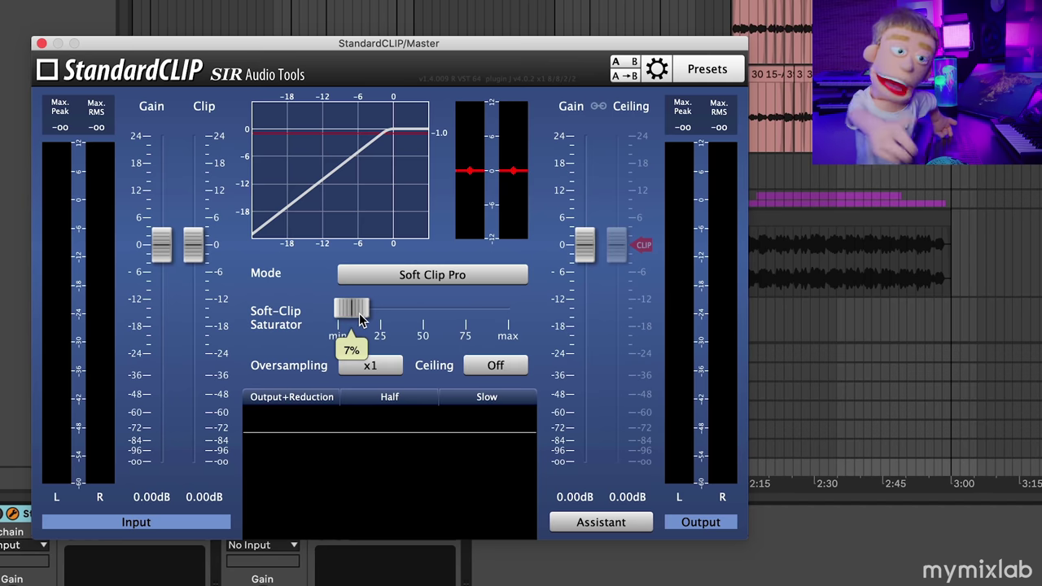
drag(358, 319, 343, 311)
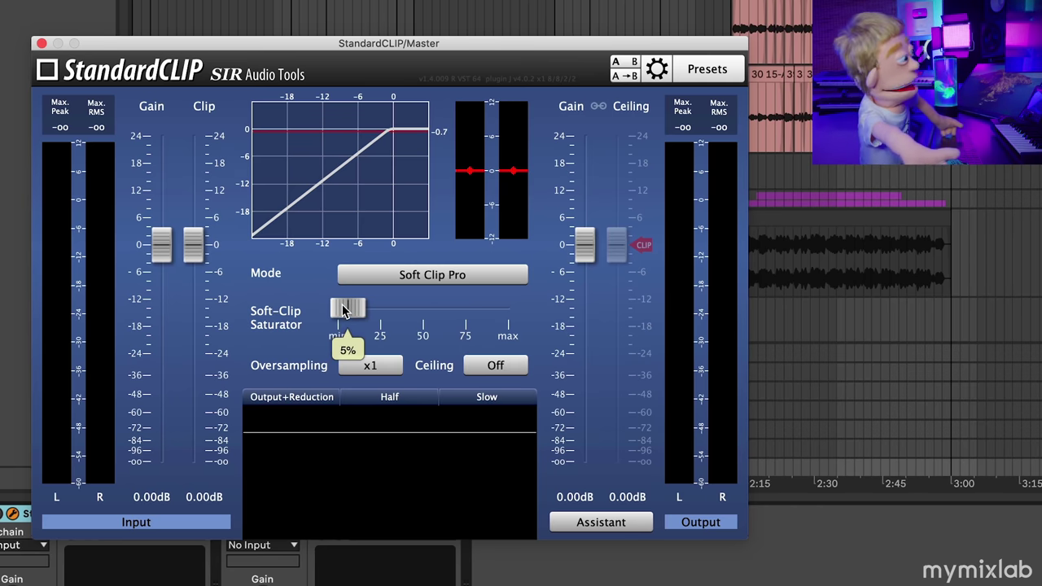
drag(343, 311, 364, 317)
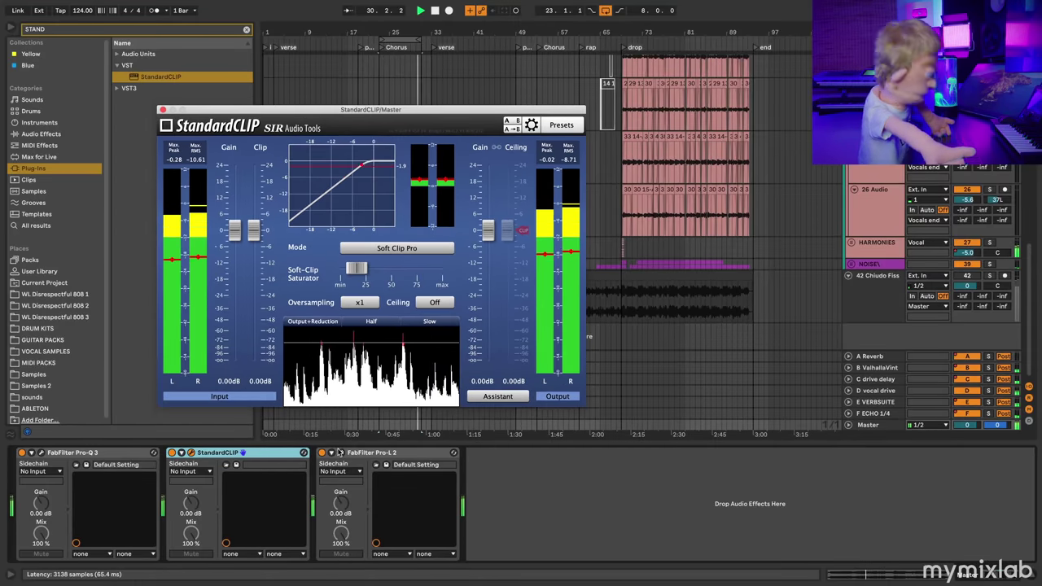
Reduce the soft-clip saturator to 10% and set StandardCLIP's output gain to -1.00 dB while the chorus plays.
click(340, 453)
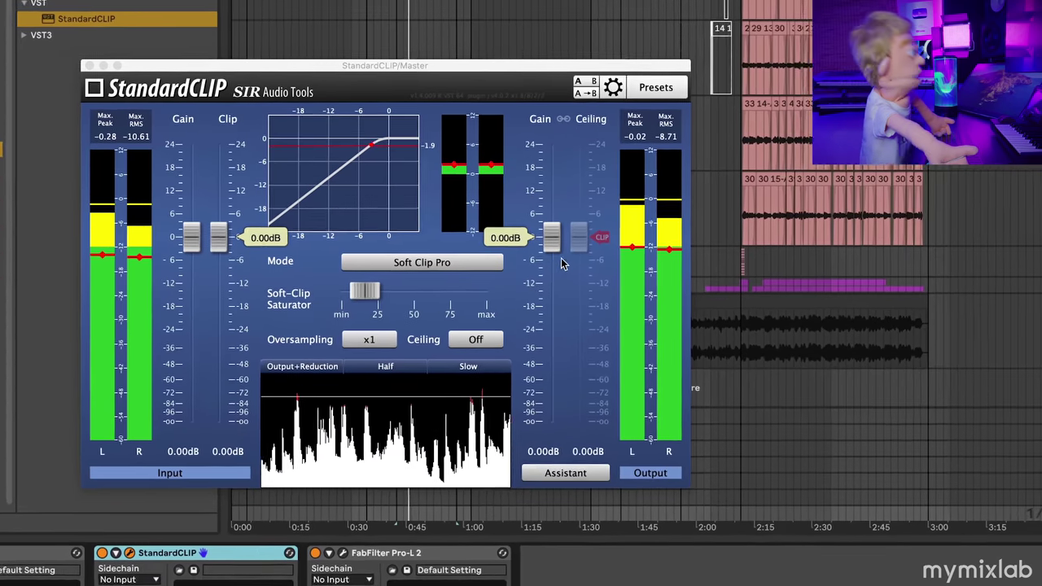
drag(508, 233, 508, 246)
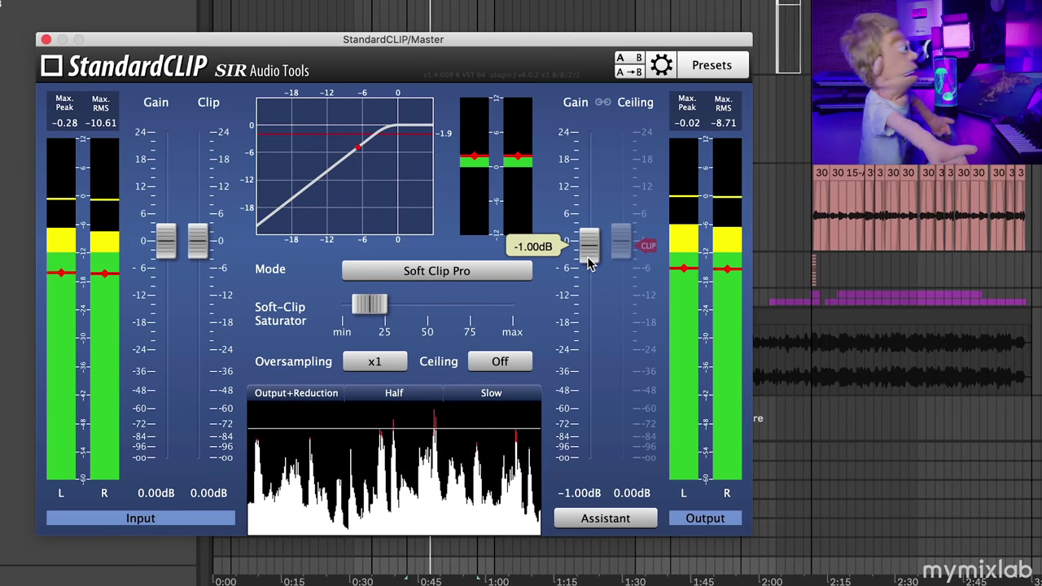
drag(589, 262, 588, 259)
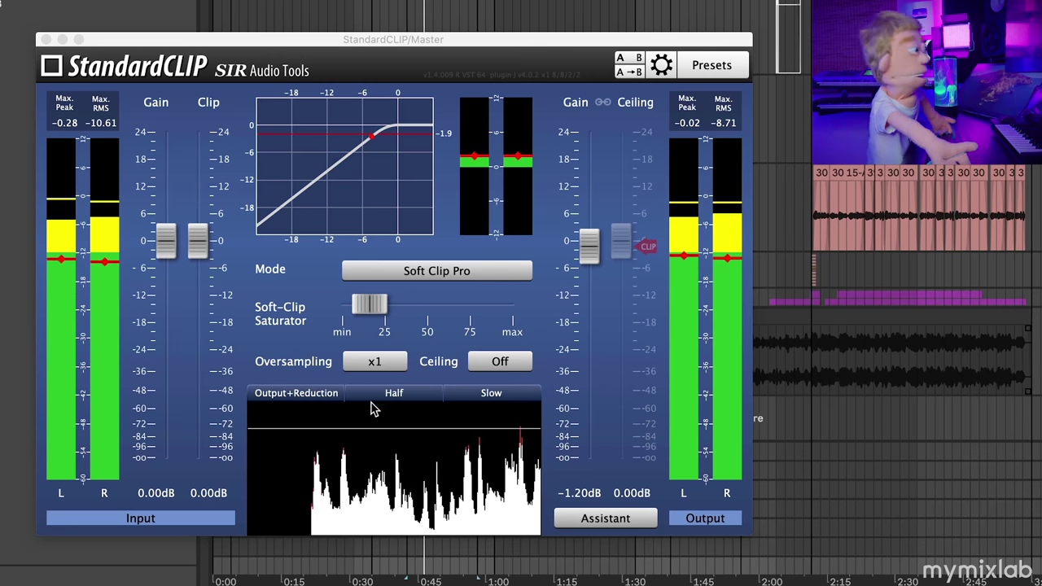
drag(369, 306, 358, 316)
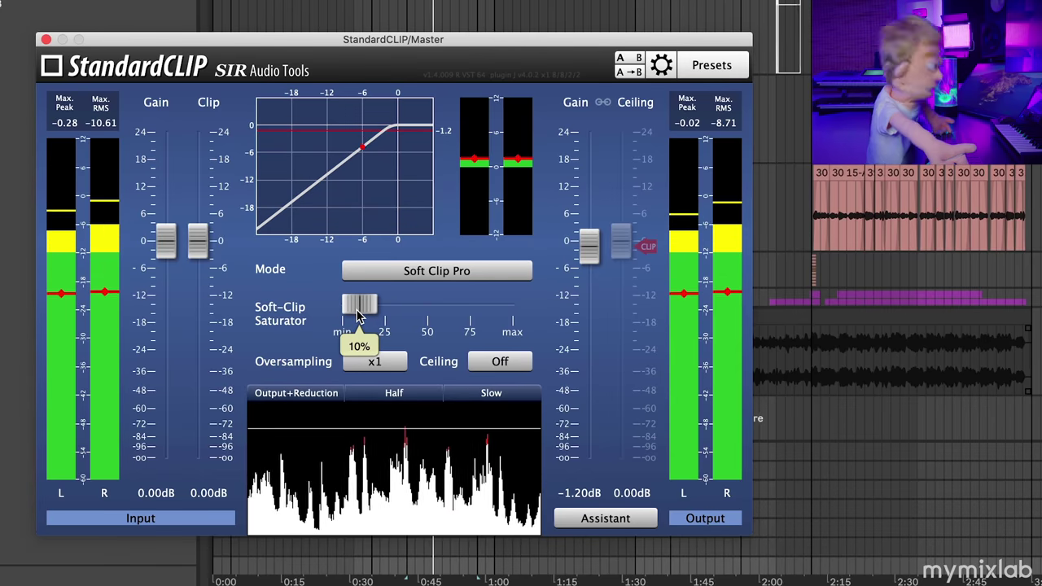
drag(587, 257, 586, 256)
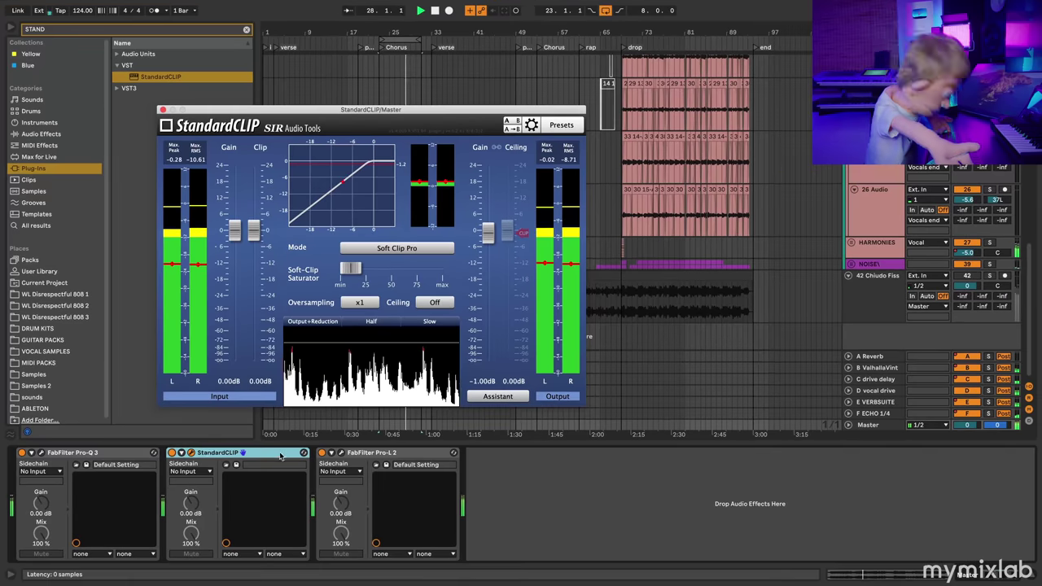
Hide the plug-in windows and switch off the chorus loop, toggling StandardCLIP to compare its effect during playback.
click(143, 494)
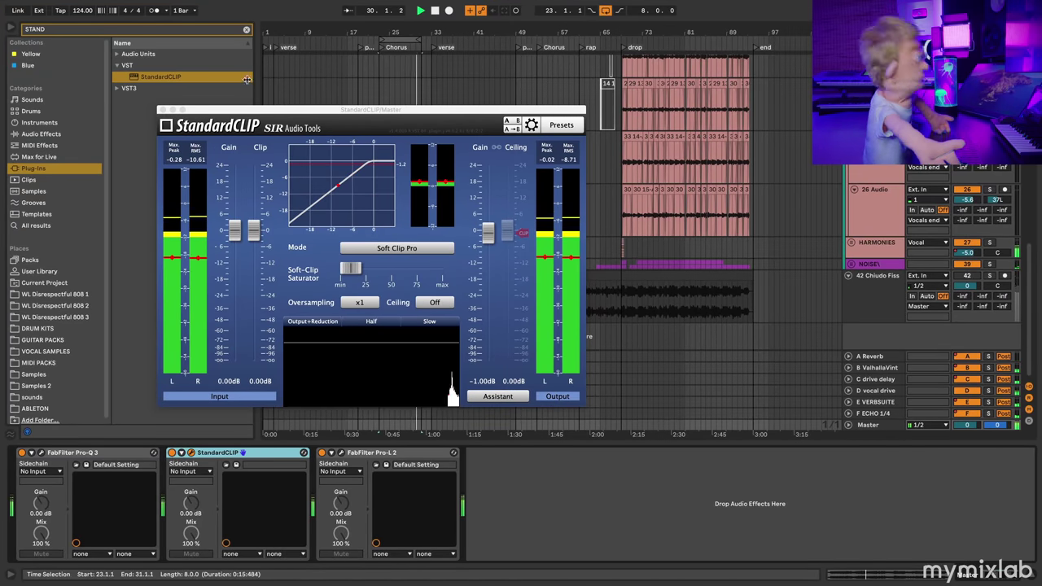
key(super+alt+p)
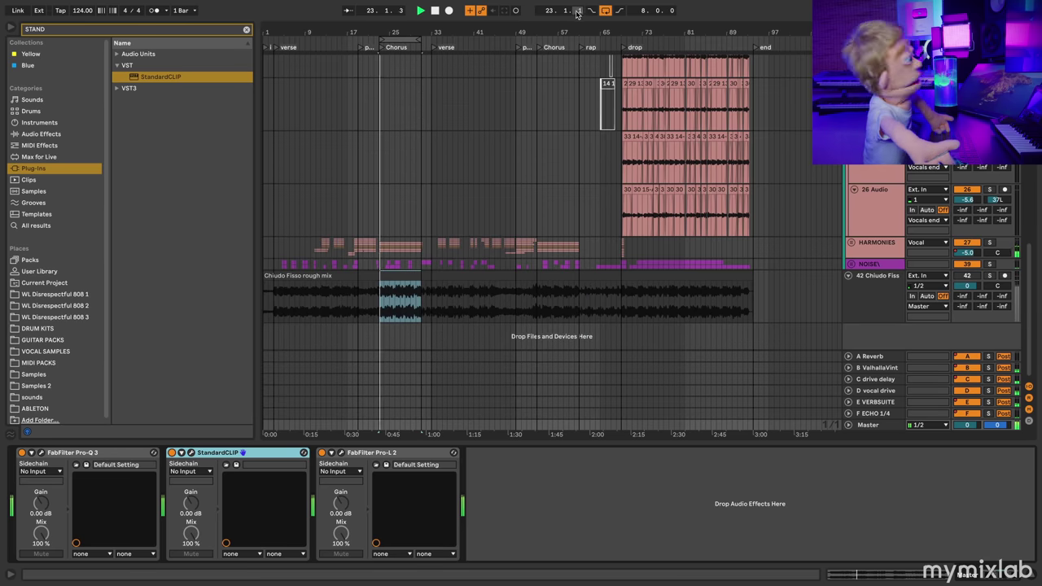
click(603, 12)
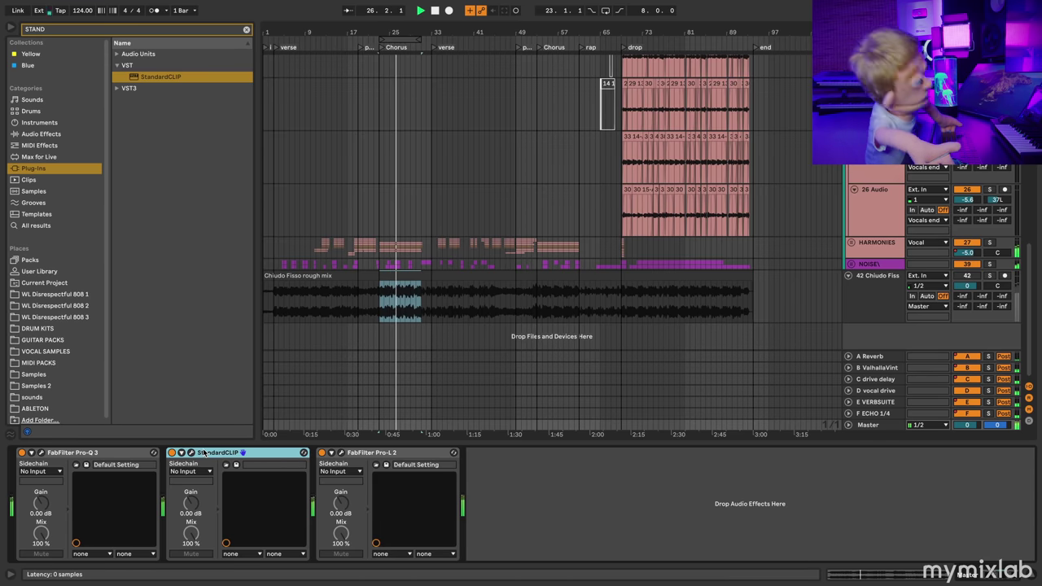
click(172, 452)
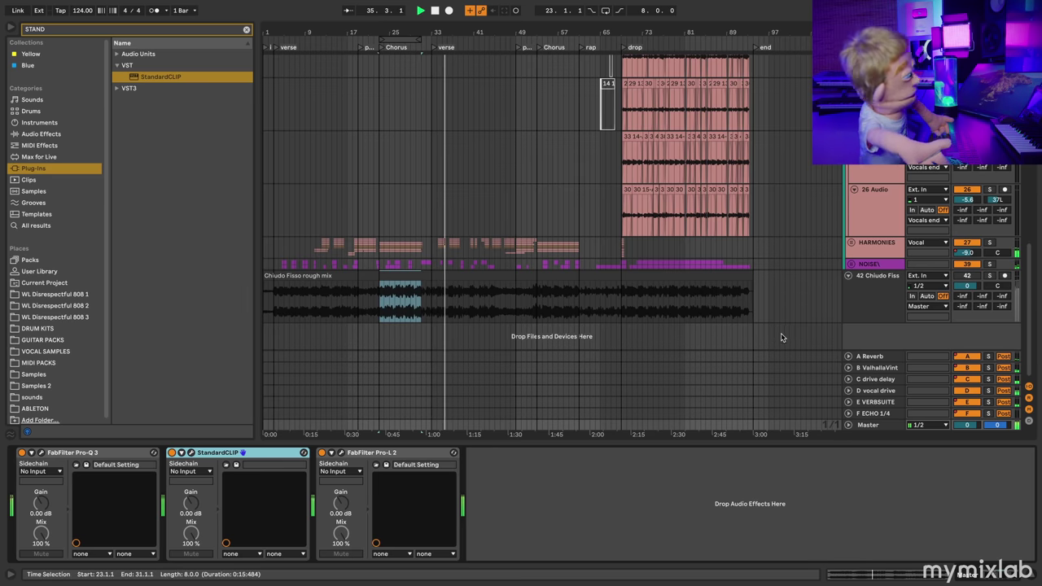
Compare the final mix with the demo by alternately soloing and unsoloing the rough mix track during playback.
click(990, 277)
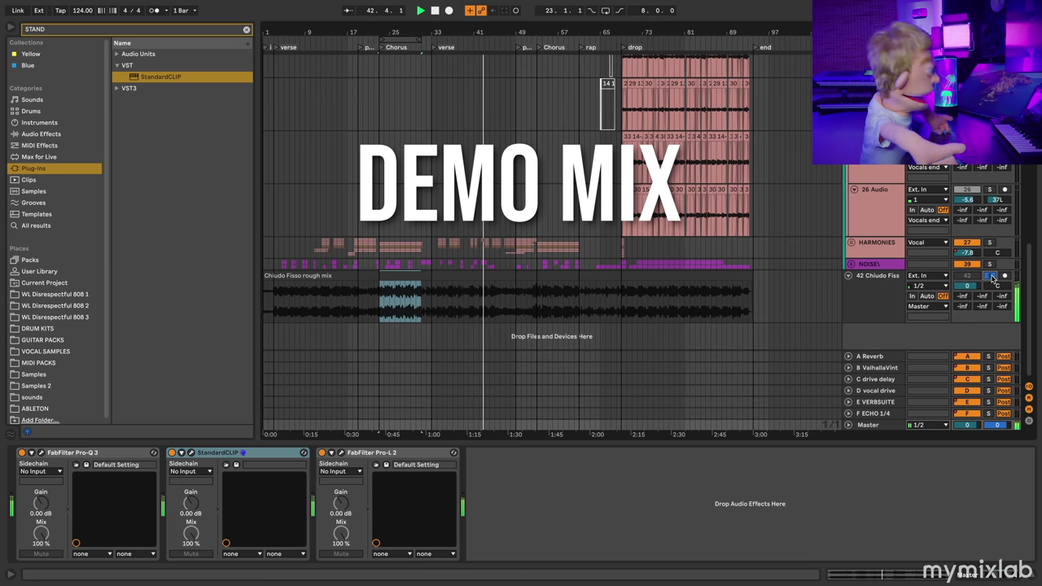
click(990, 276)
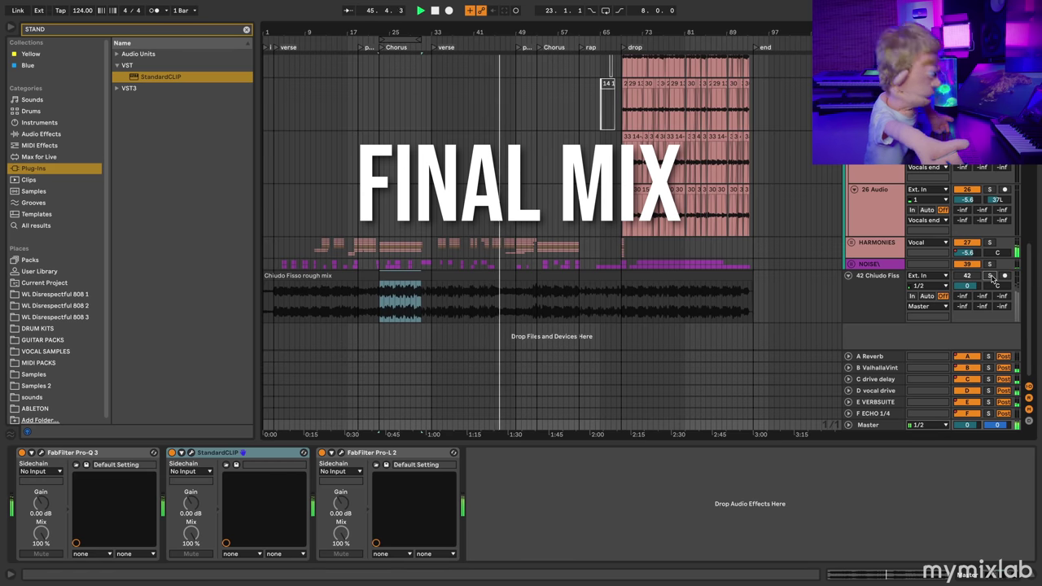
click(991, 276)
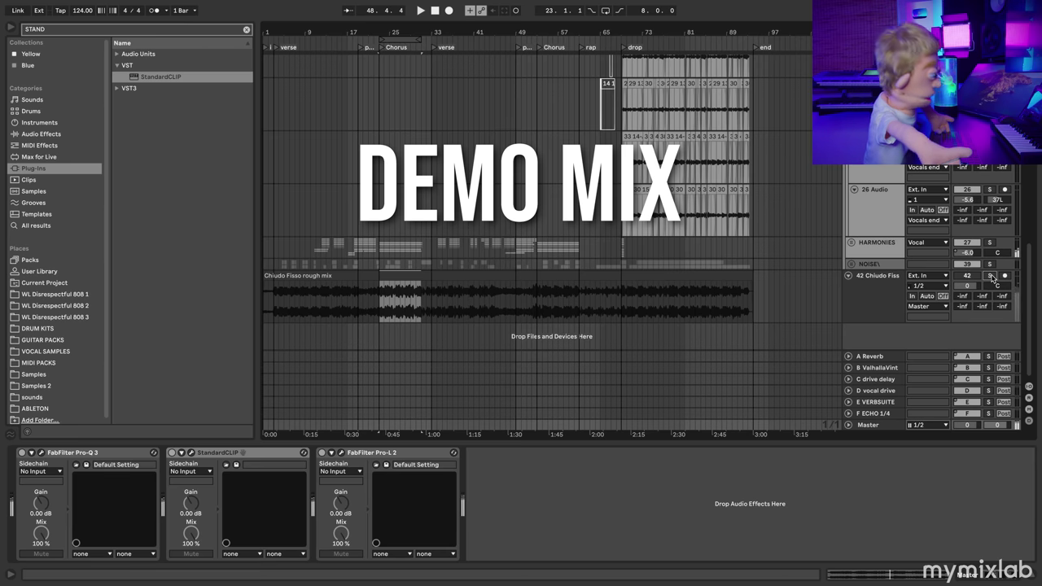
click(991, 277)
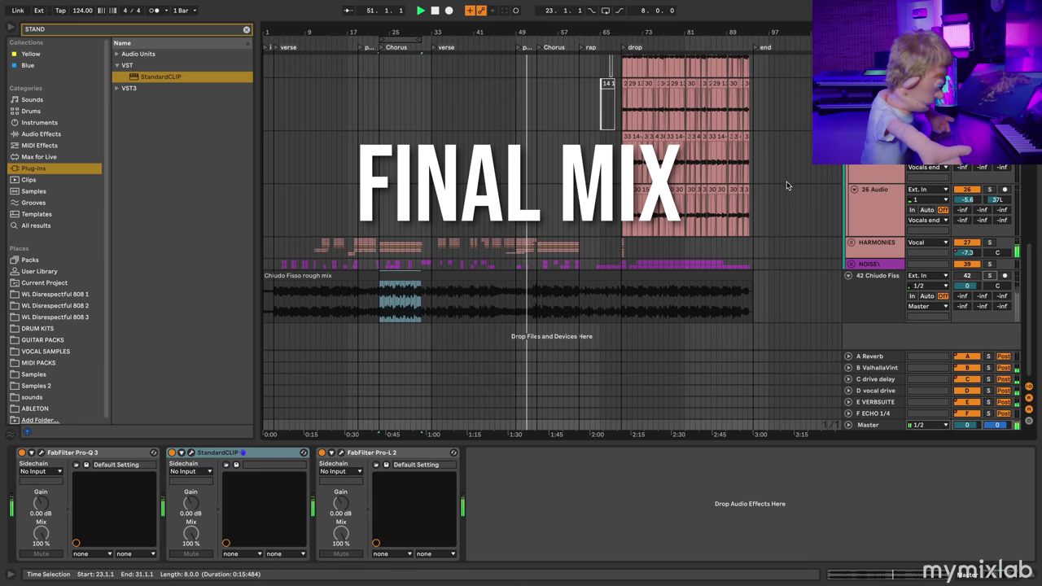
scroll(786, 185, up, 10)
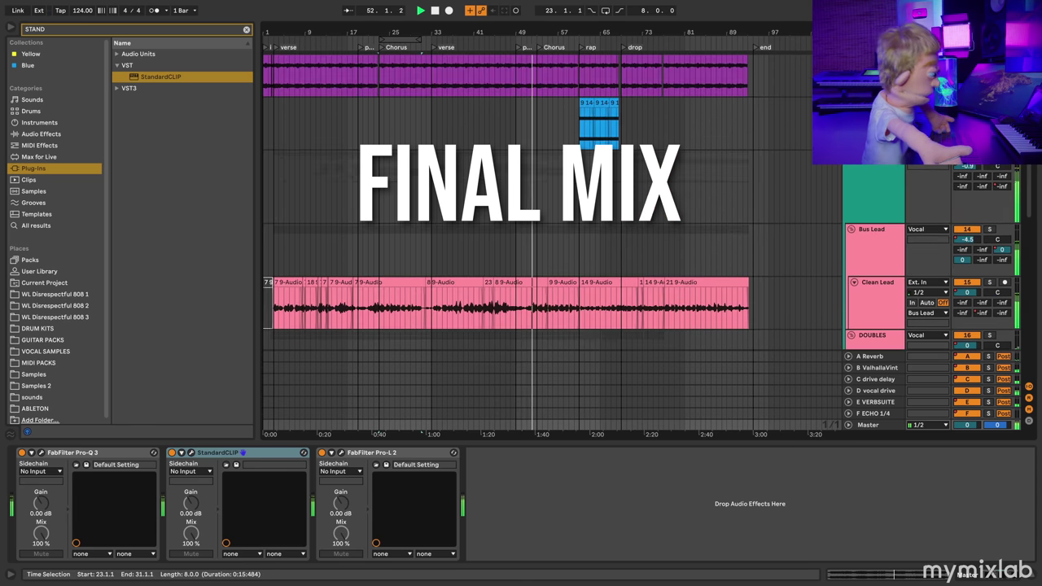
scroll(537, 236, up, 5)
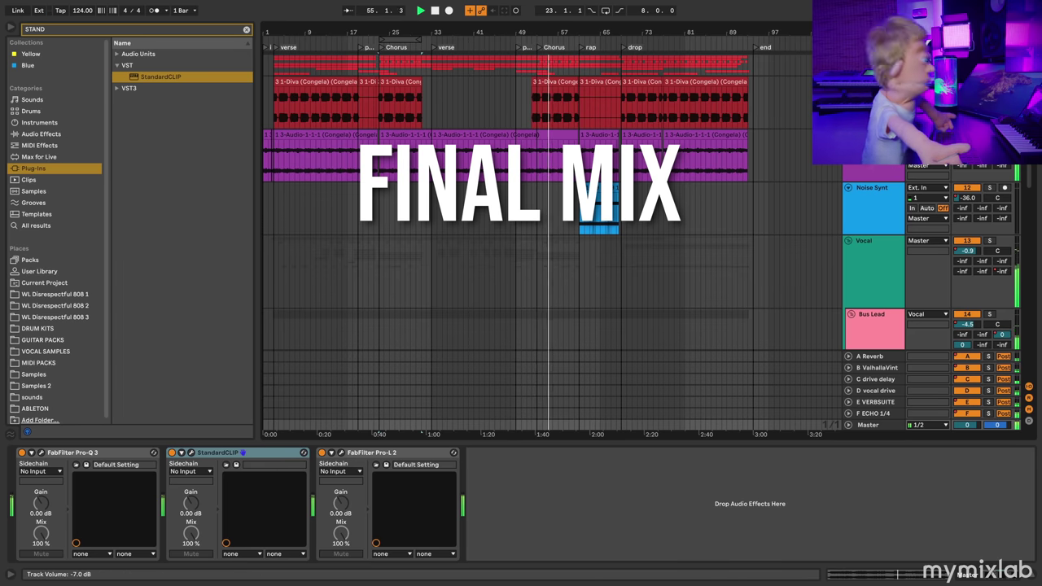
scroll(1003, 281, down, 15)
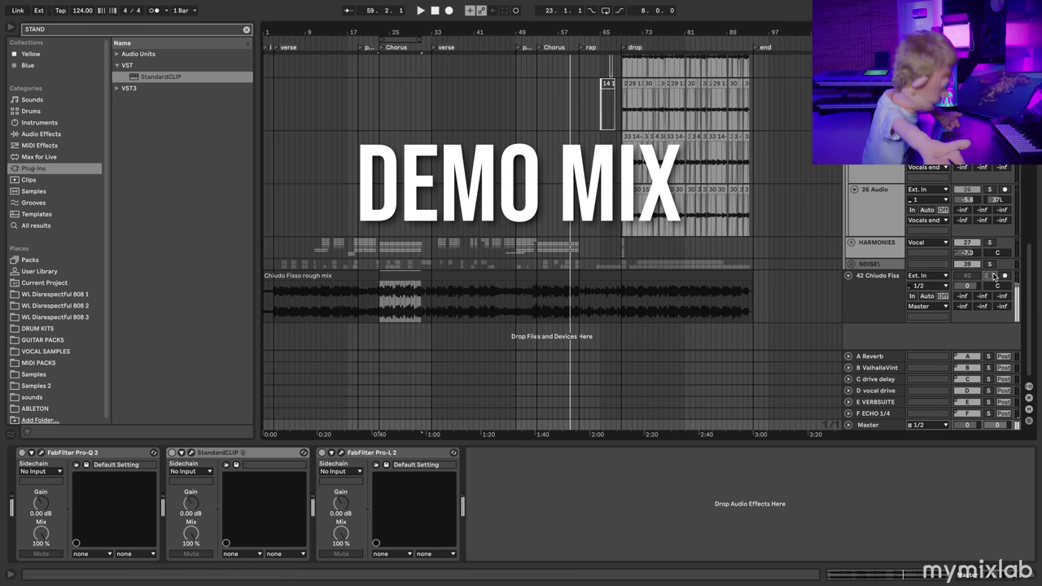
click(993, 277)
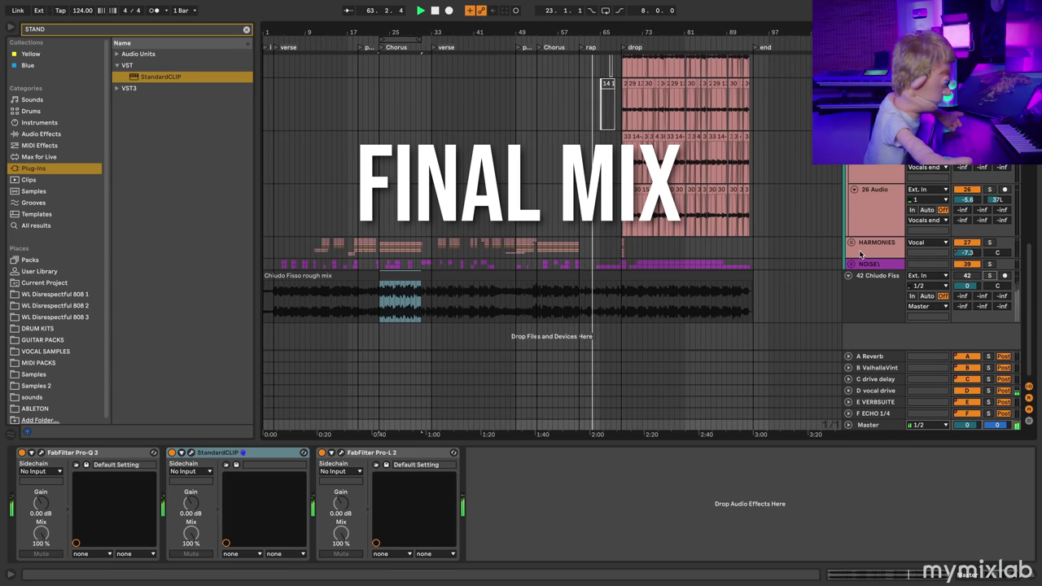
Collapse the Vocals end group and the parent Vocal group in the arrangement.
scroll(859, 244, up, 5)
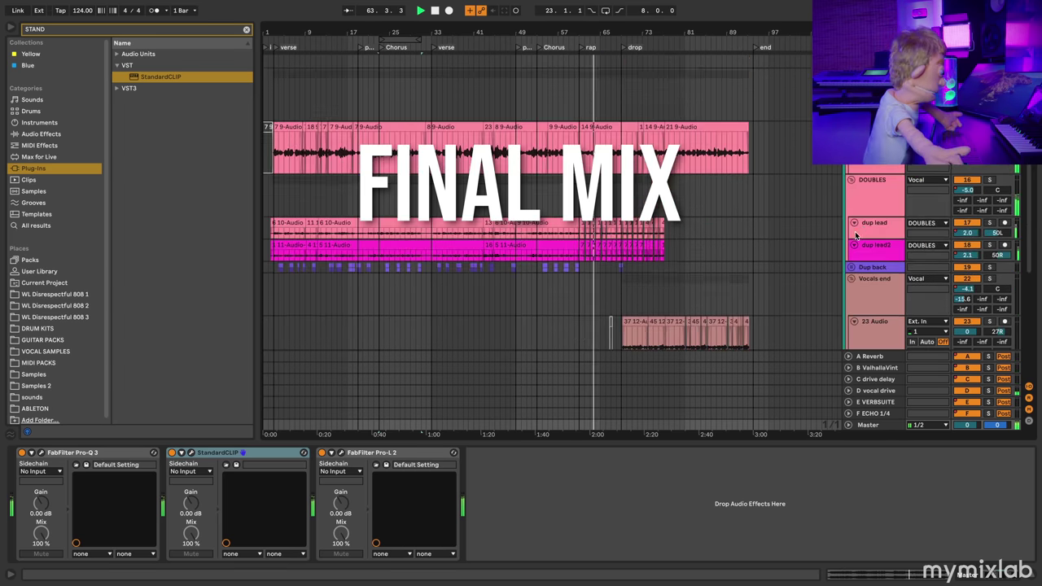
click(851, 279)
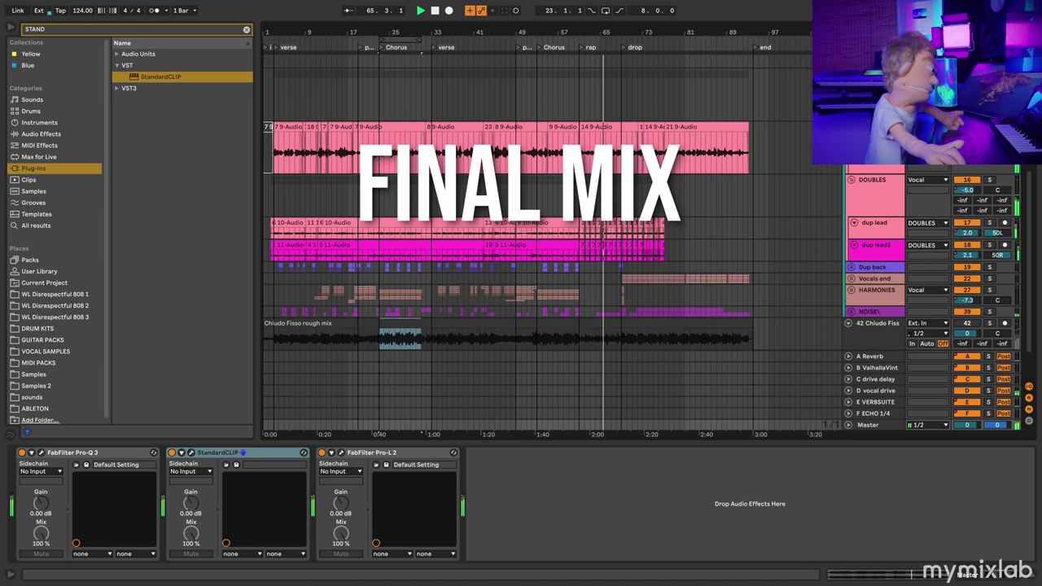
scroll(552, 244, up, 5)
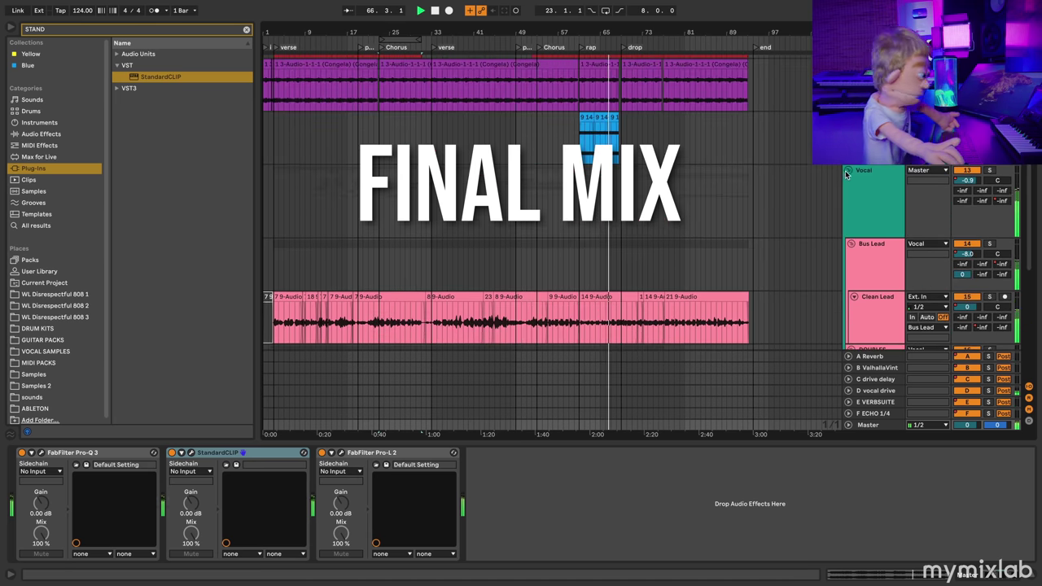
click(848, 172)
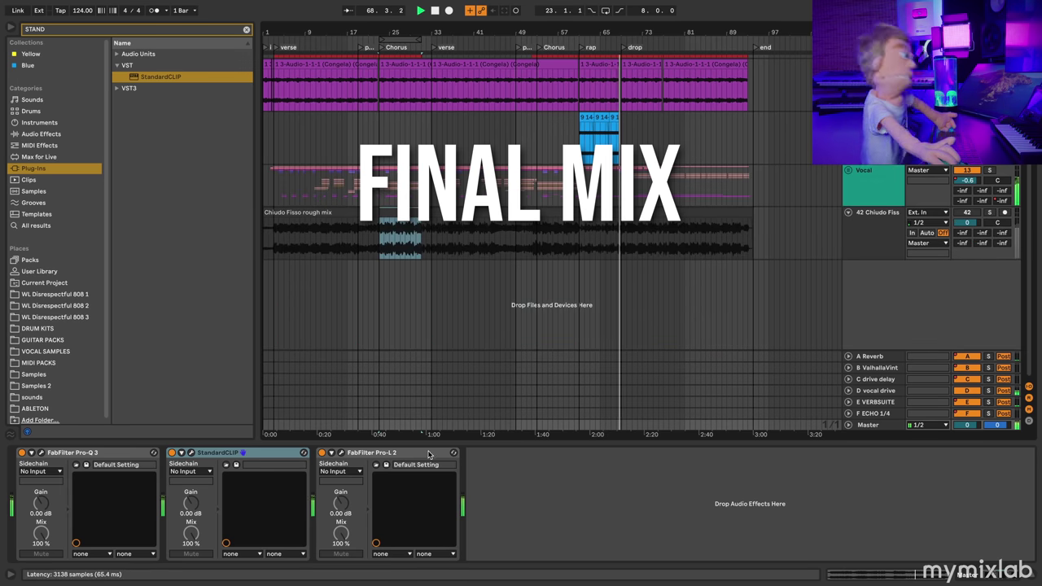
Lower the Pro-L 2 limiter gain on the Master to +4.5 dB during the drop and close its window.
click(342, 452)
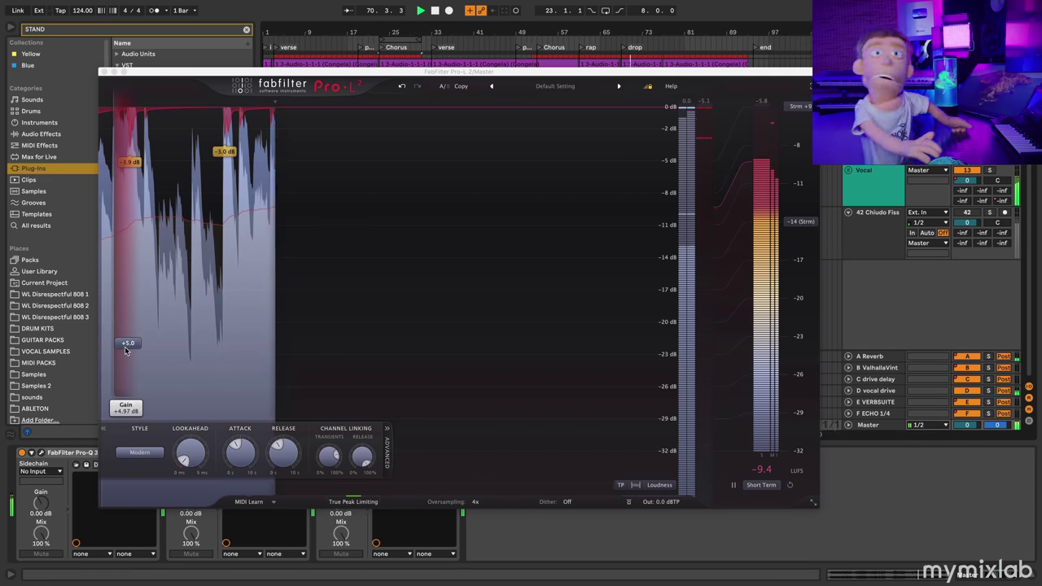
mouse_move(124, 346)
mouse_down()
mouse_move(125, 358)
mouse_move(128, 348)
mouse_up()
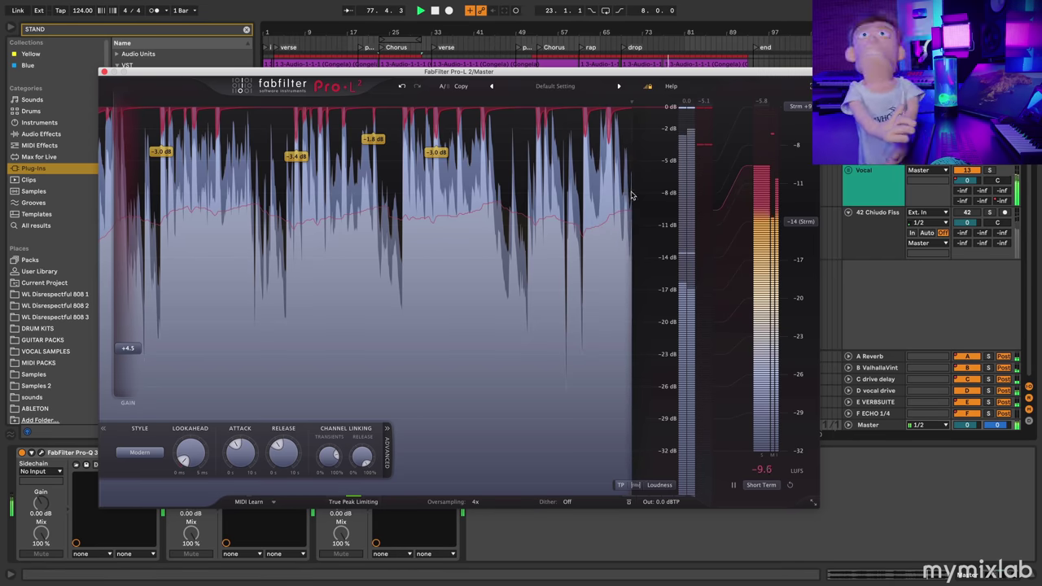
click(104, 73)
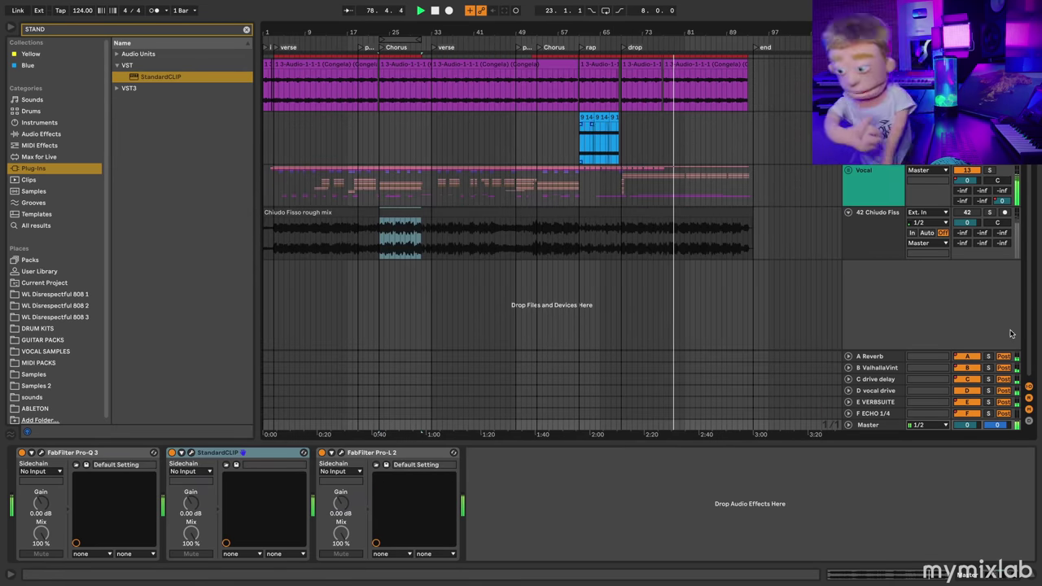